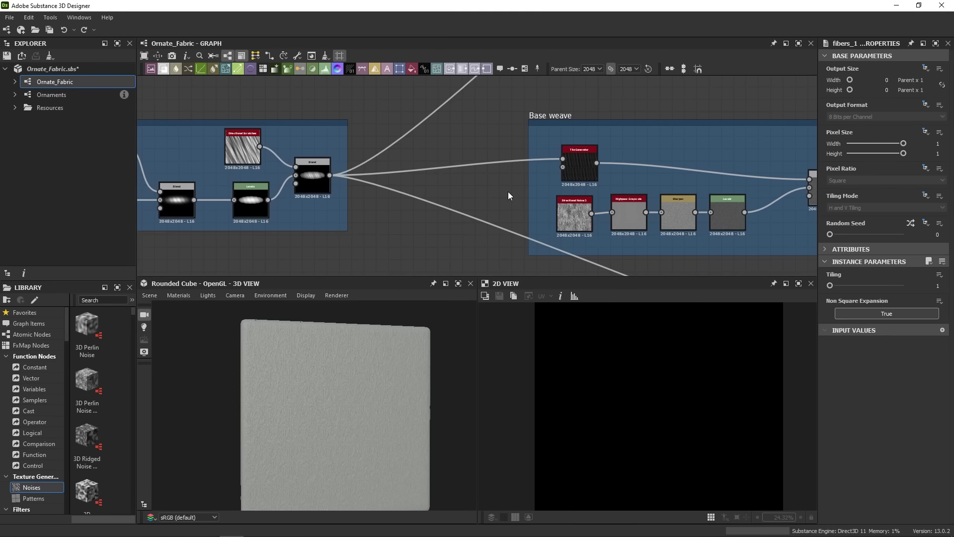
Switch the tiling mode of the Transformation 2D node ending the thread chain to Absolute and choose Vertical Tiling.
scroll(508, 192, down, 4)
middle_drag(583, 127, 474, 181)
double_click(524, 143)
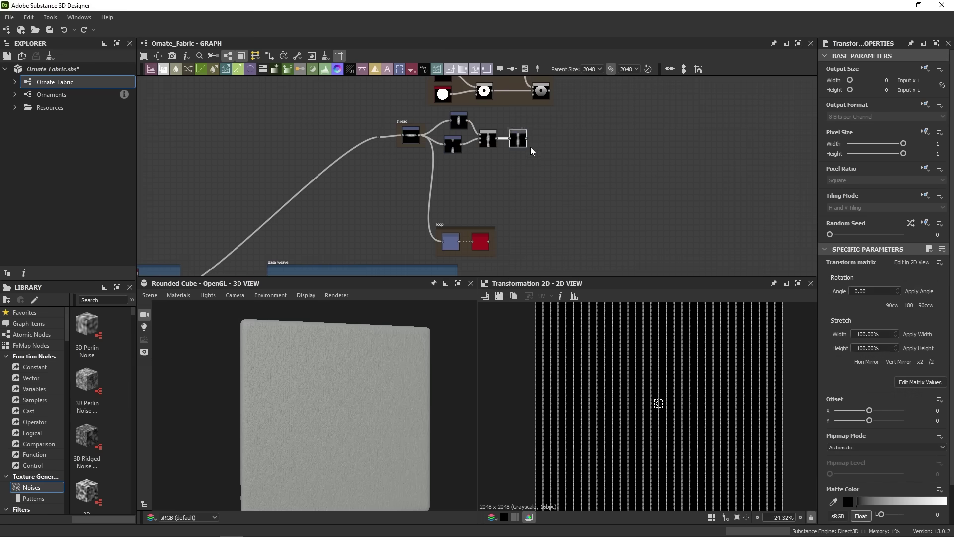
scroll(661, 352, up, 2)
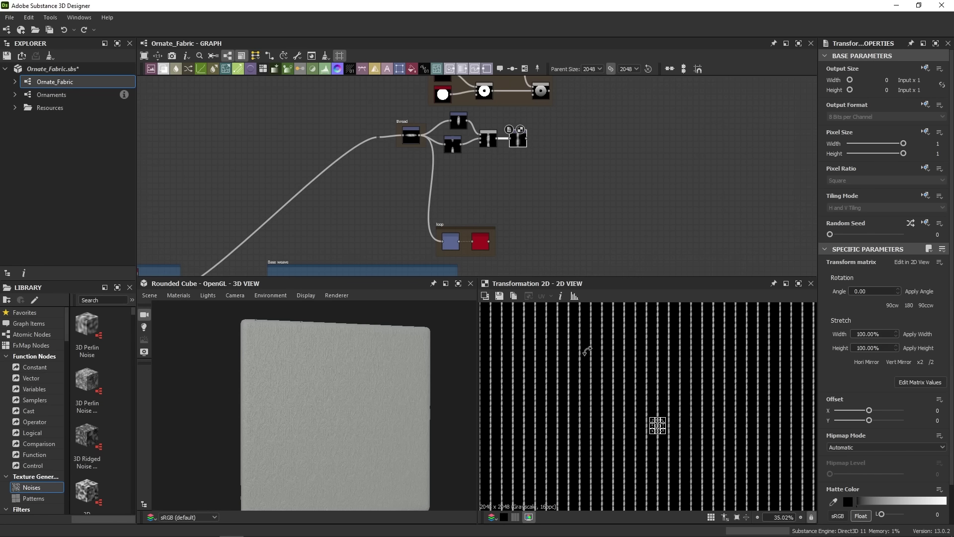
scroll(673, 418, down, 4)
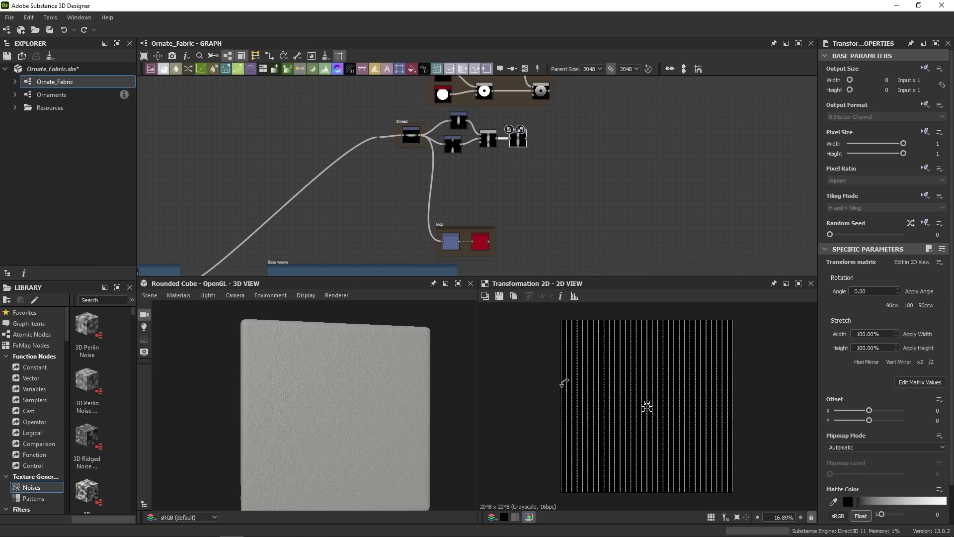
scroll(626, 381, up, 4)
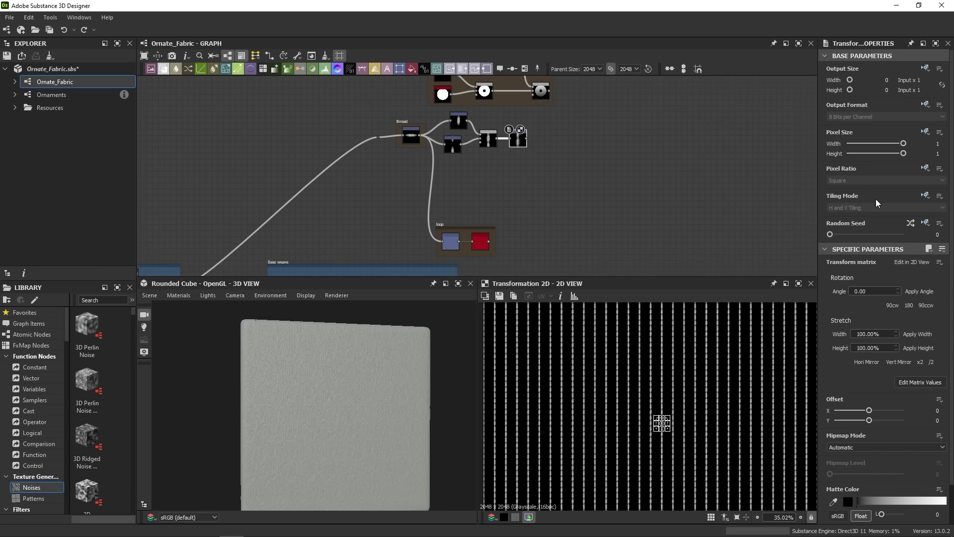
click(923, 197)
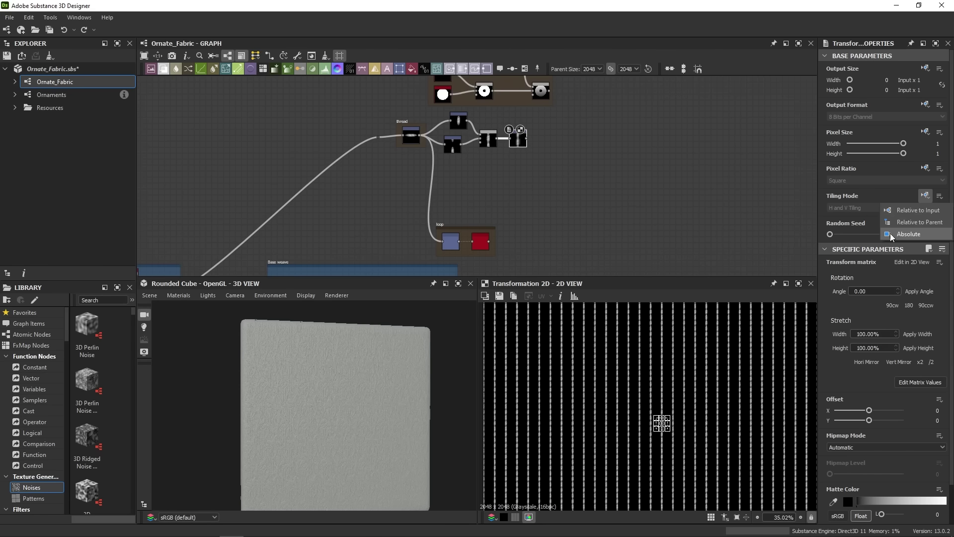
click(913, 235)
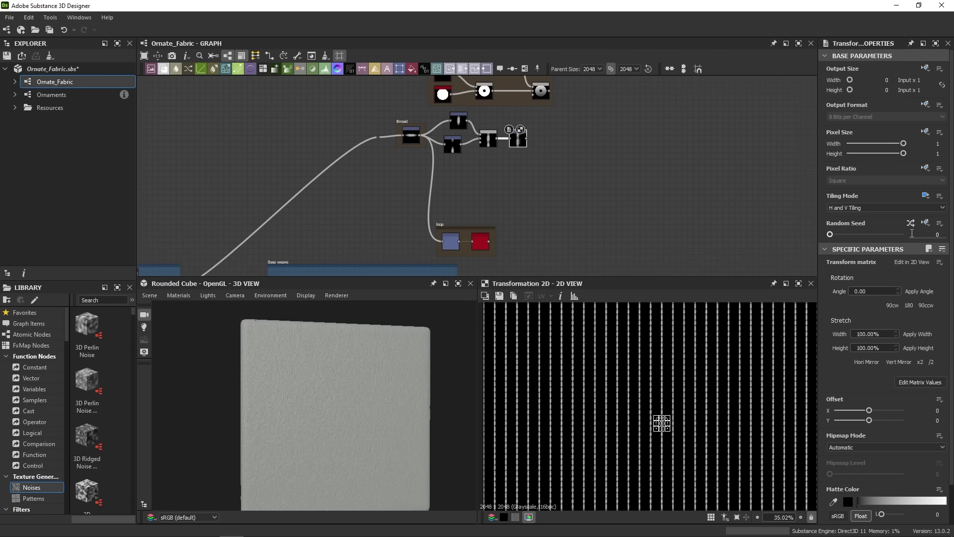
click(865, 207)
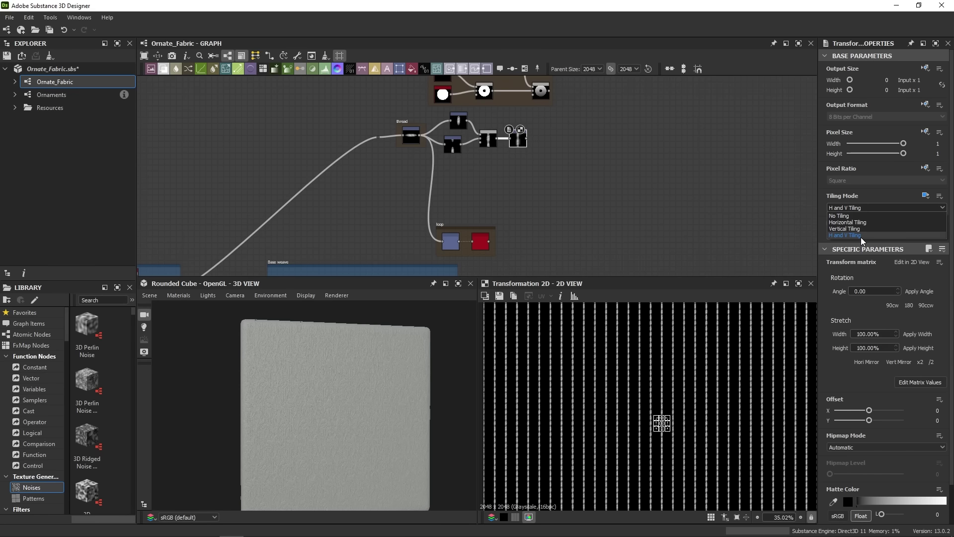
click(861, 229)
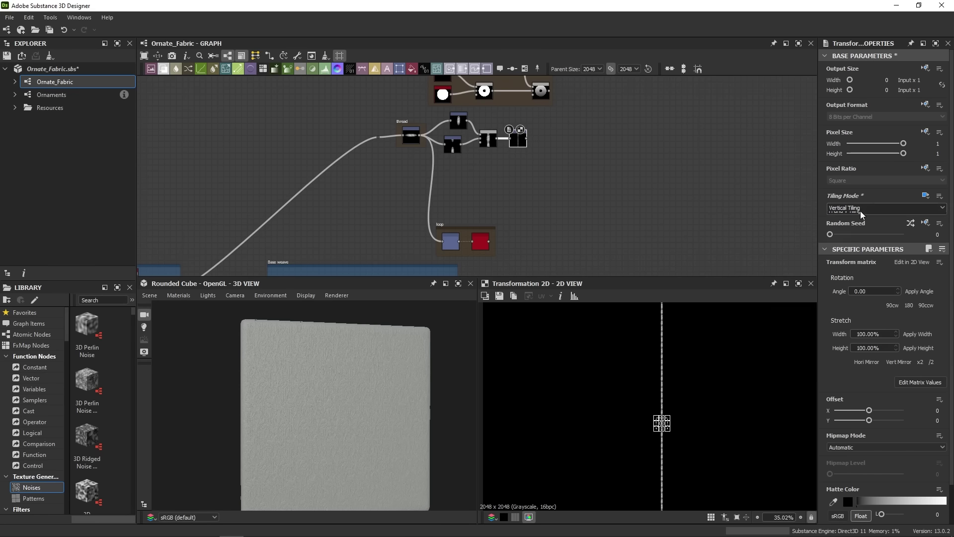
Try the Horizontal Tiling and No Tiling modes on the thread line transformation, and return it to Vertical Tiling.
click(861, 213)
click(856, 222)
click(857, 209)
click(856, 213)
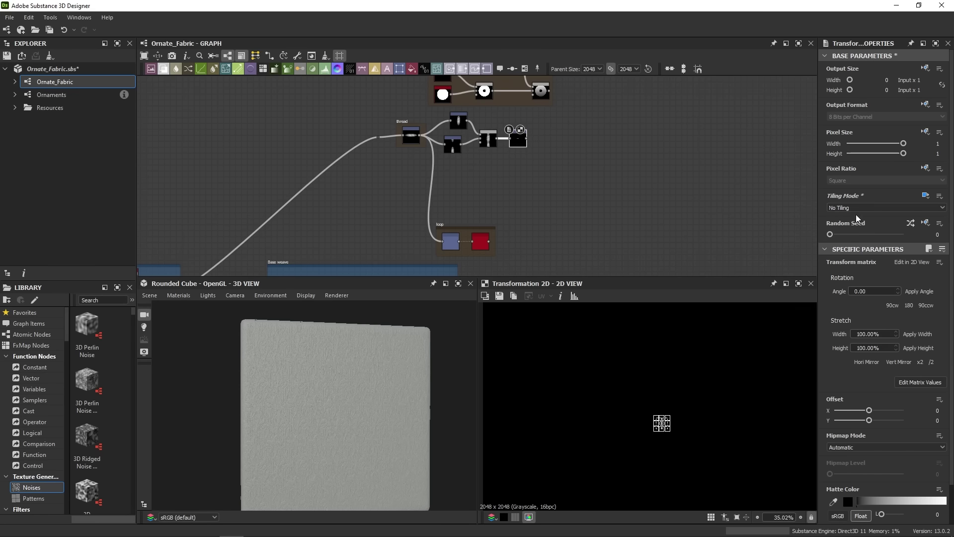
click(863, 207)
click(855, 230)
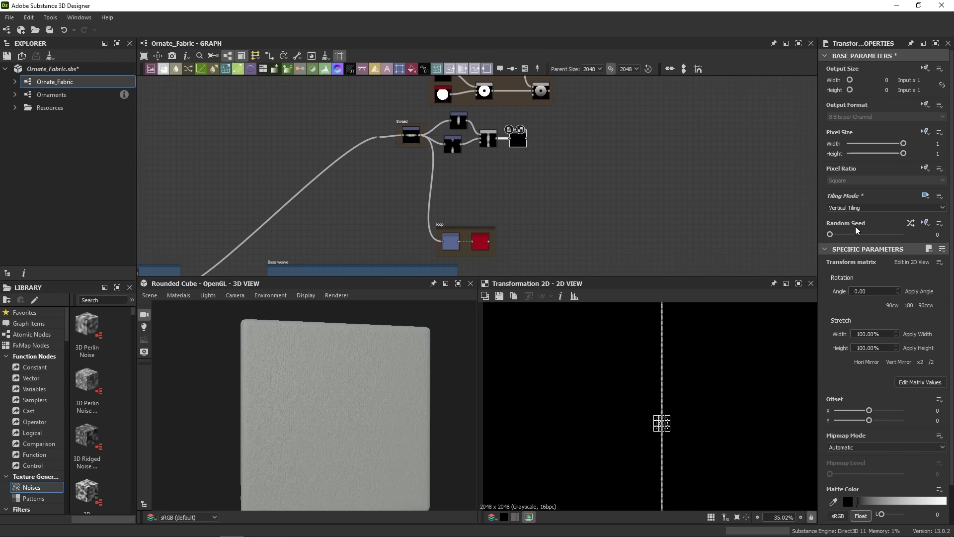
Move the vertical thread line to the texture's left edge with an X offset of 15.72.
scroll(633, 399, down, 5)
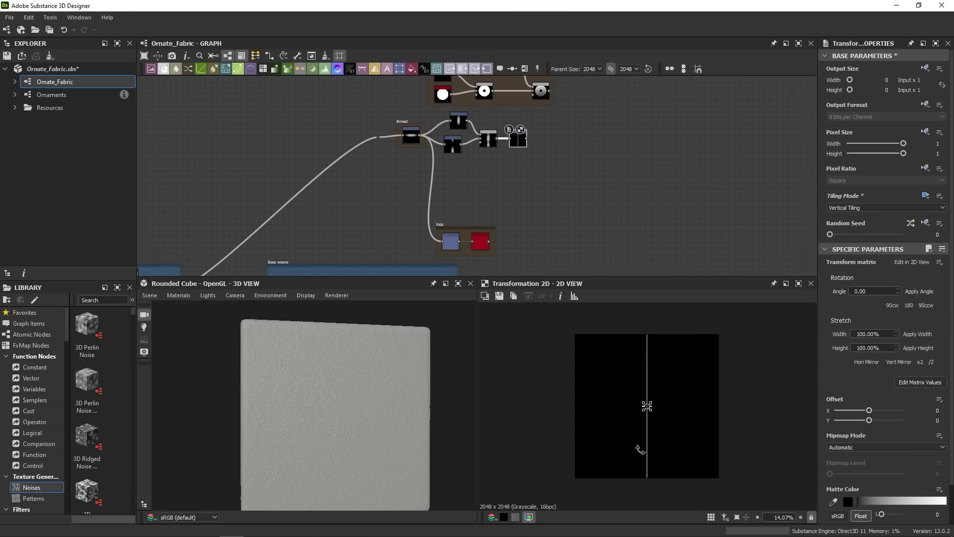
scroll(526, 170, up, 4)
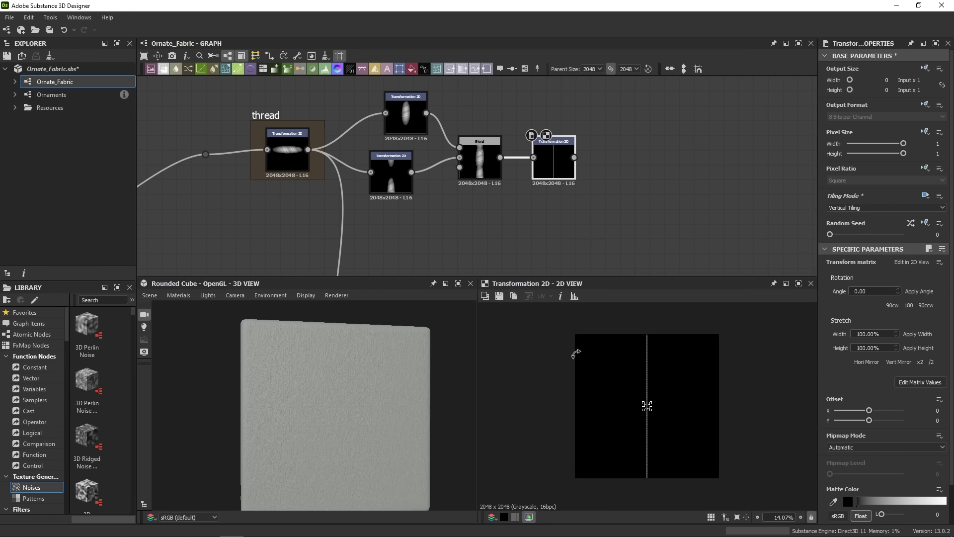
mouse_move(868, 410)
mouse_down()
mouse_move(845, 412)
mouse_move(905, 414)
mouse_move(861, 414)
mouse_up()
click(933, 410)
scroll(561, 432, up, 5)
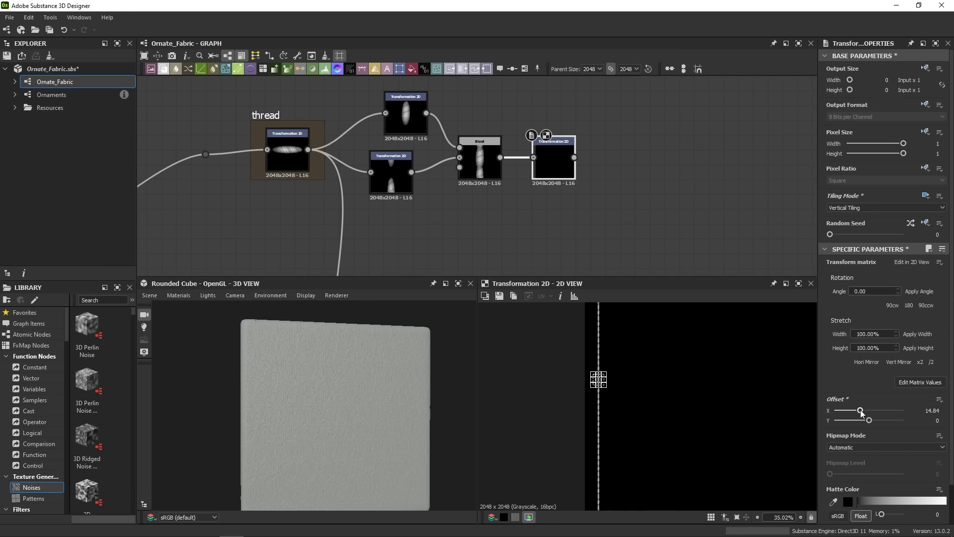
drag(860, 413, 862, 413)
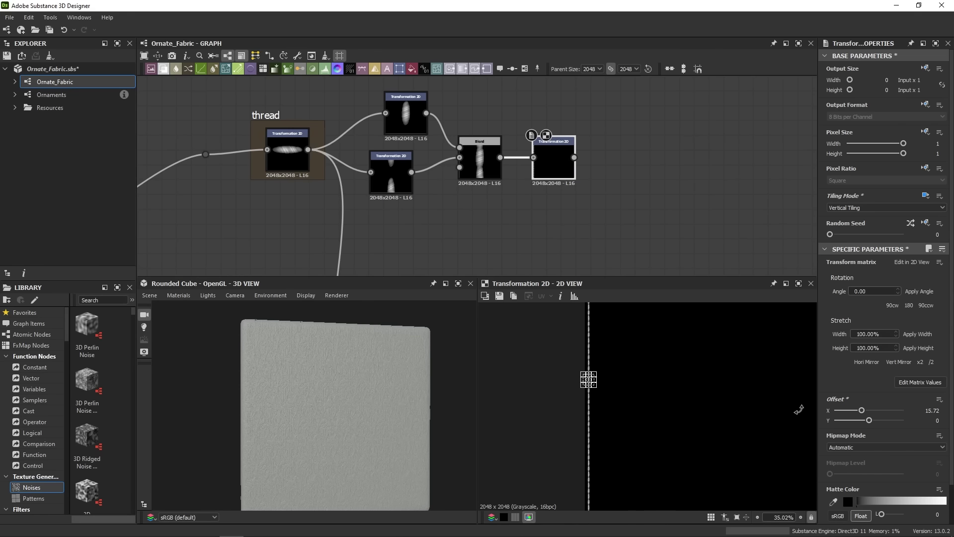
Add a Blend node and connect the combined weave node and the thread line transformation to its inputs.
scroll(565, 168, down, 5)
middle_drag(616, 192, 580, 162)
key(space)
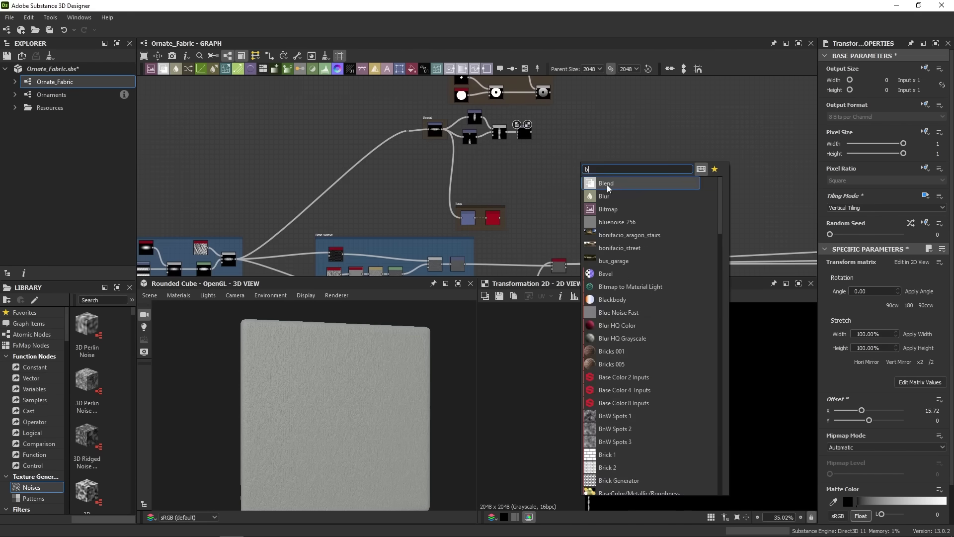
click(607, 184)
scroll(568, 219, up, 1)
drag(568, 219, 564, 263)
drag(580, 142, 627, 233)
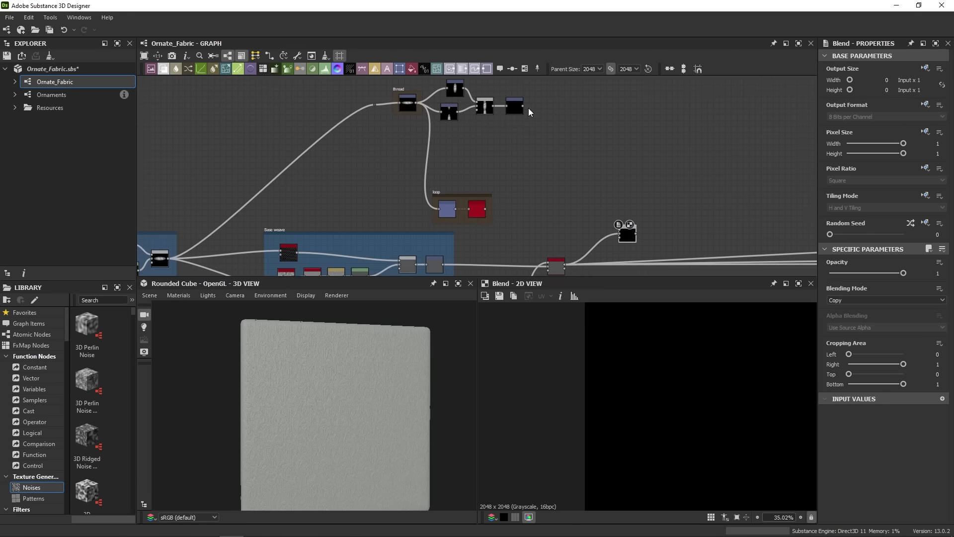
drag(522, 106, 628, 234)
Set the Blend node's blending mode to Max (Lighten).
click(854, 300)
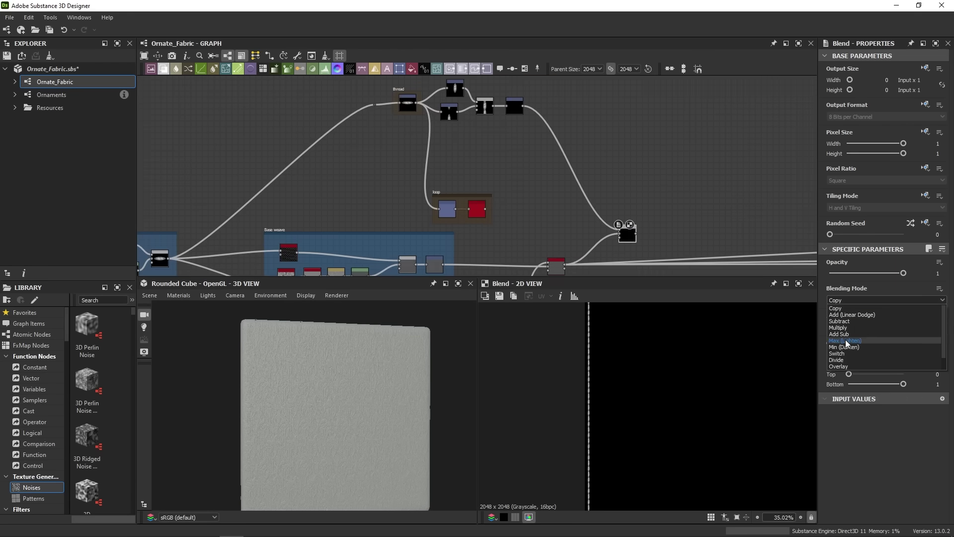
click(845, 339)
scroll(603, 382, up, 6)
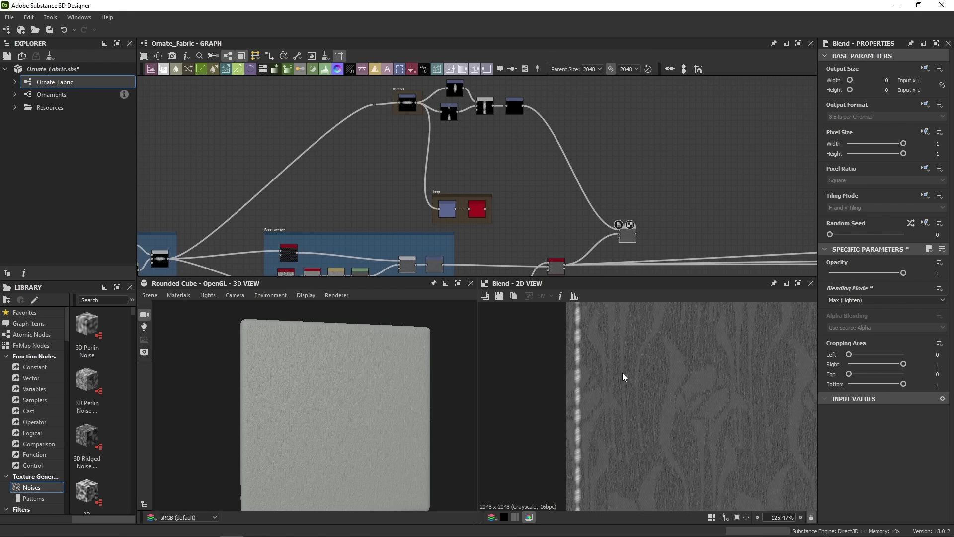
Halve the scale of the thread line transformation and set its X offset to 31.71.
click(514, 106)
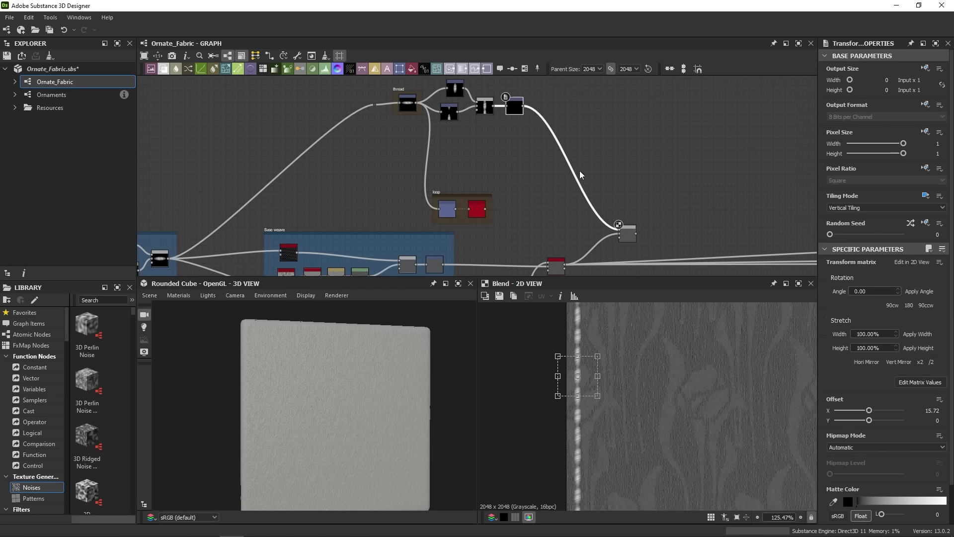
click(932, 364)
scroll(616, 311, down, 3)
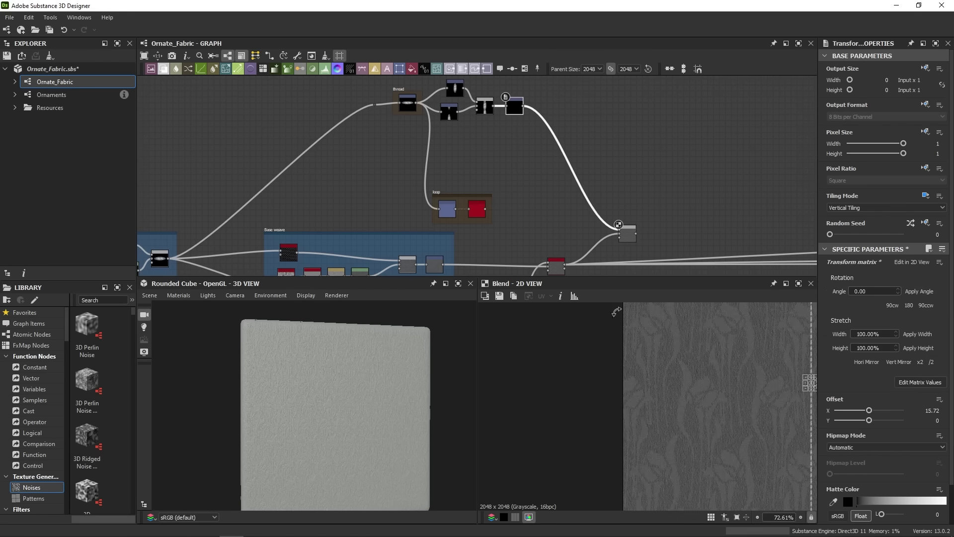
drag(868, 411, 903, 410)
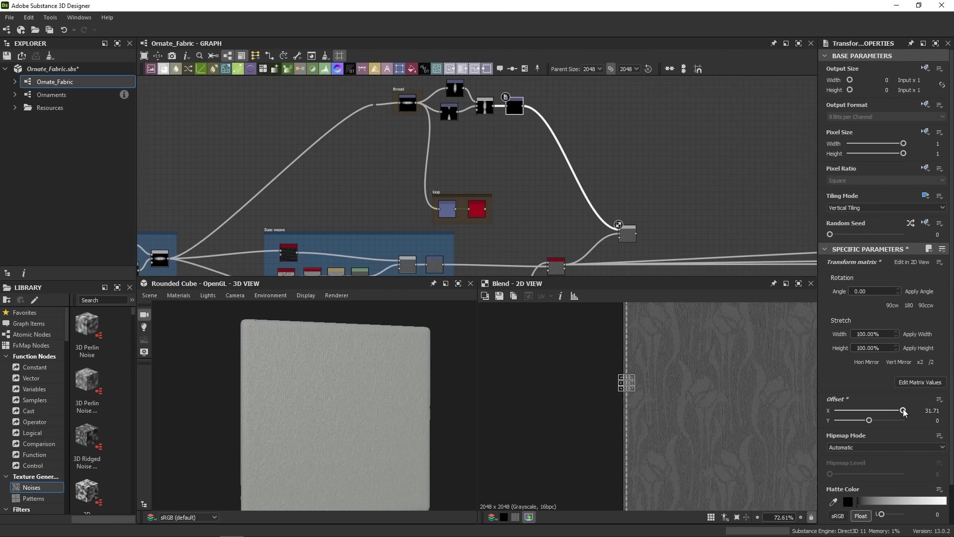
Try to transfer the combined weave node's outgoing links to the new Blend node.
middle_drag(648, 270, 626, 239)
shift+drag(543, 233, 612, 203)
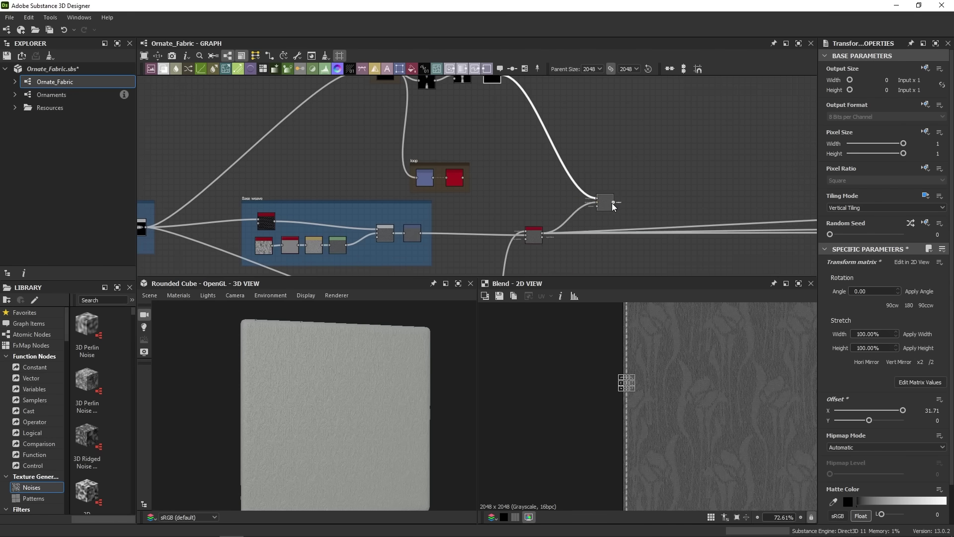
click(609, 202)
Connect the Blend output to the purple normal node, the white node below it and the red material node, and align the Blend with the weave chain.
middle_drag(609, 197, 516, 191)
scroll(517, 192, down, 2)
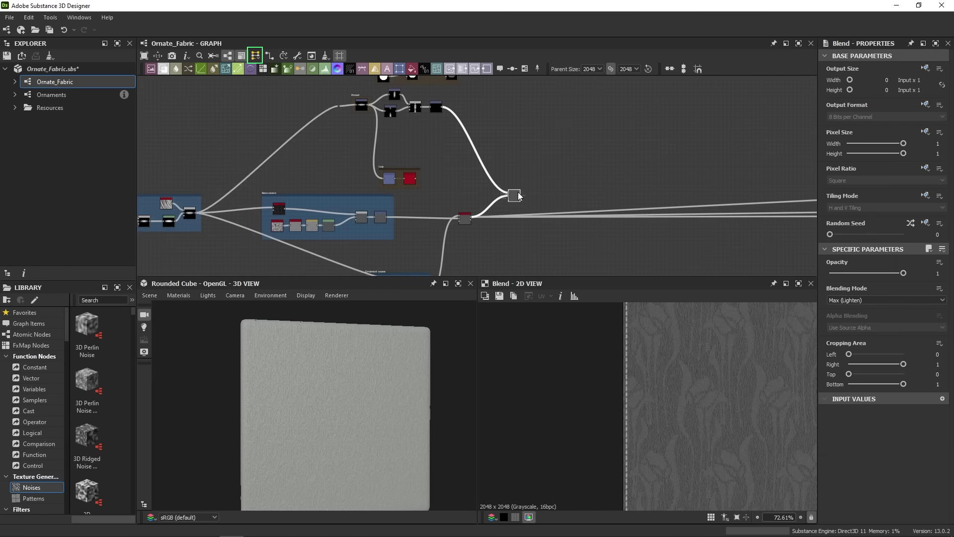
scroll(520, 195, down, 3)
middle_drag(520, 195, 473, 191)
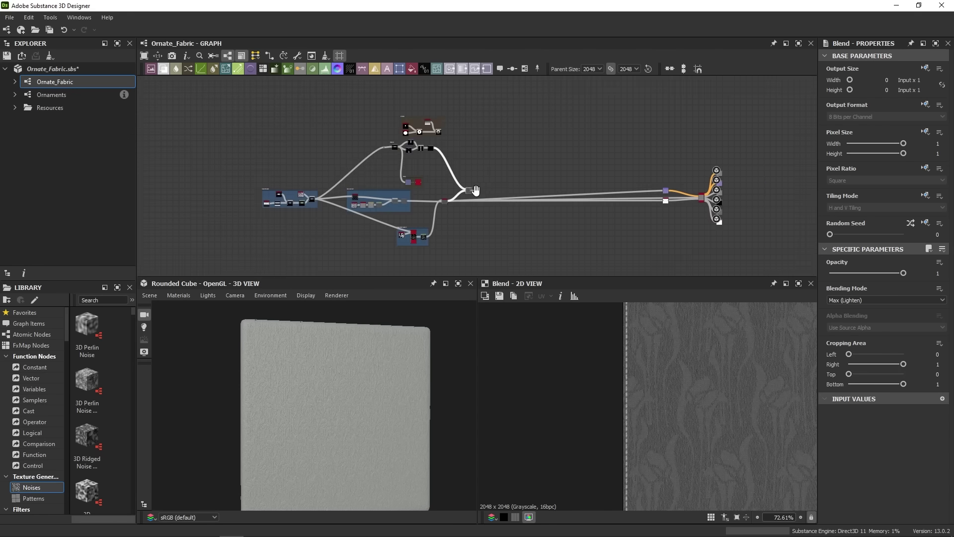
scroll(616, 189, up, 3)
drag(469, 191, 697, 188)
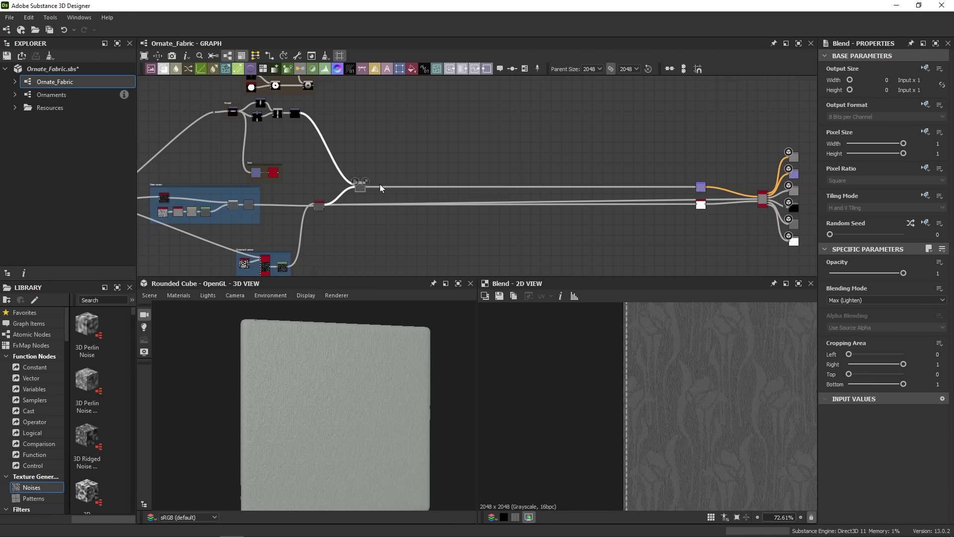
drag(365, 187, 697, 205)
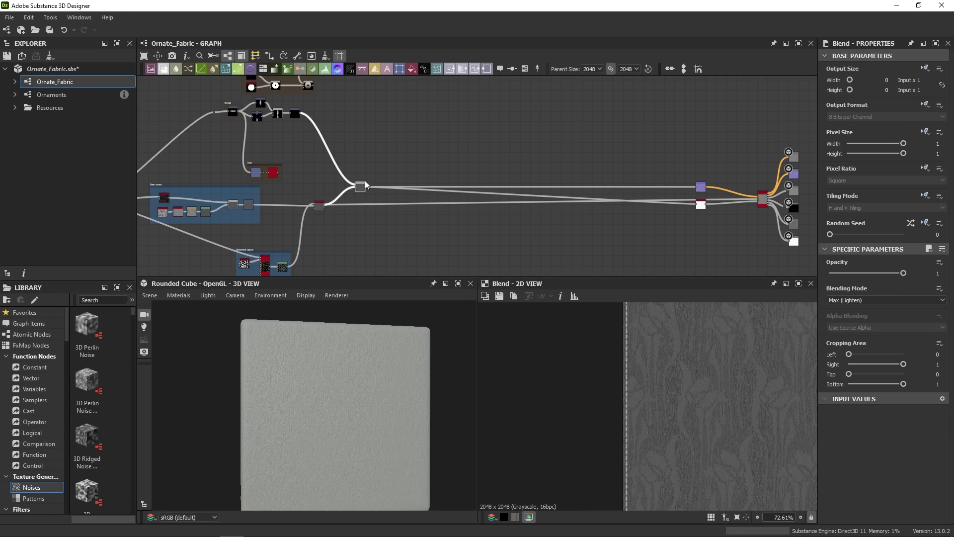
drag(365, 187, 759, 200)
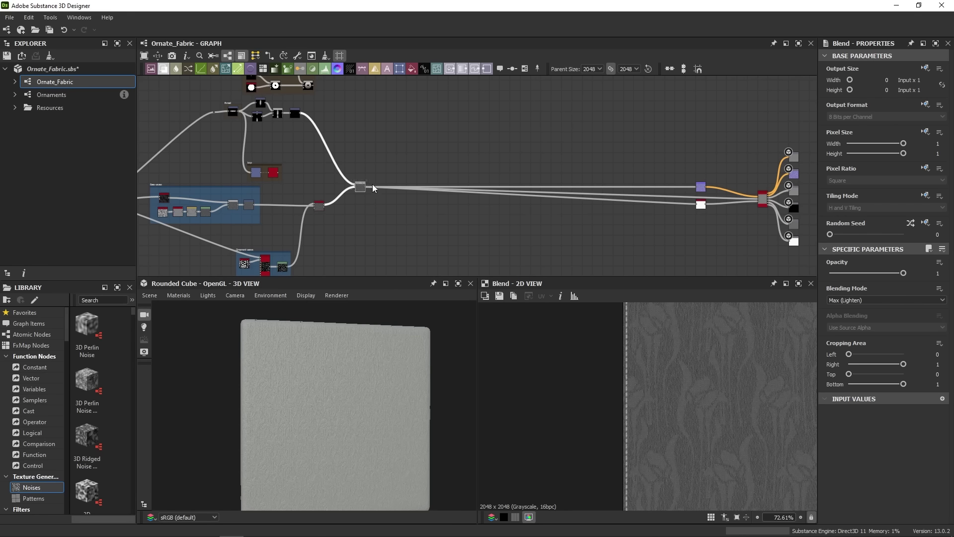
drag(360, 187, 368, 203)
Add a Levels node after the thread line transformation and shift its midtones toward the dark end to brighten the thread.
scroll(247, 420, up, 5)
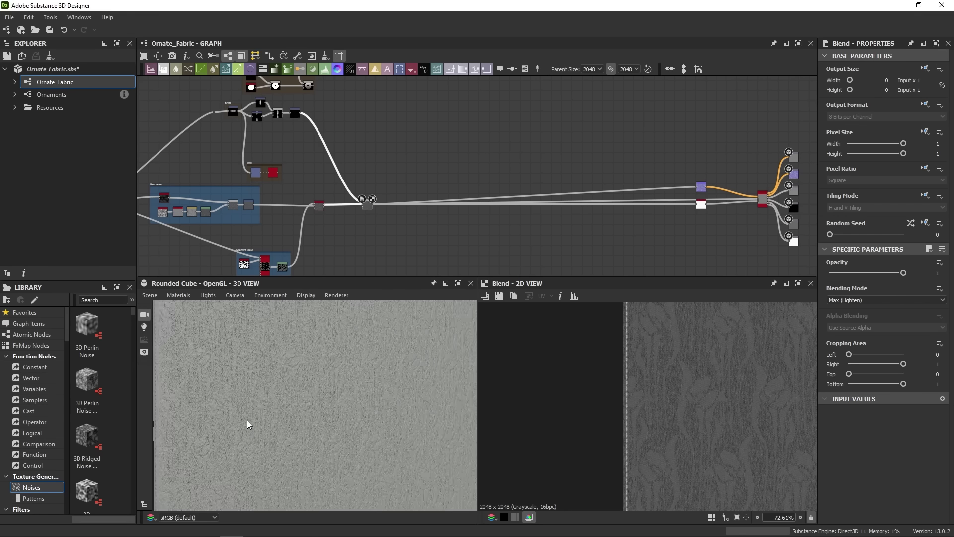
mouse_move(272, 425)
mouse_down()
mouse_move(310, 419)
mouse_move(290, 416)
mouse_move(291, 427)
mouse_move(321, 433)
mouse_move(273, 432)
mouse_move(288, 432)
mouse_up()
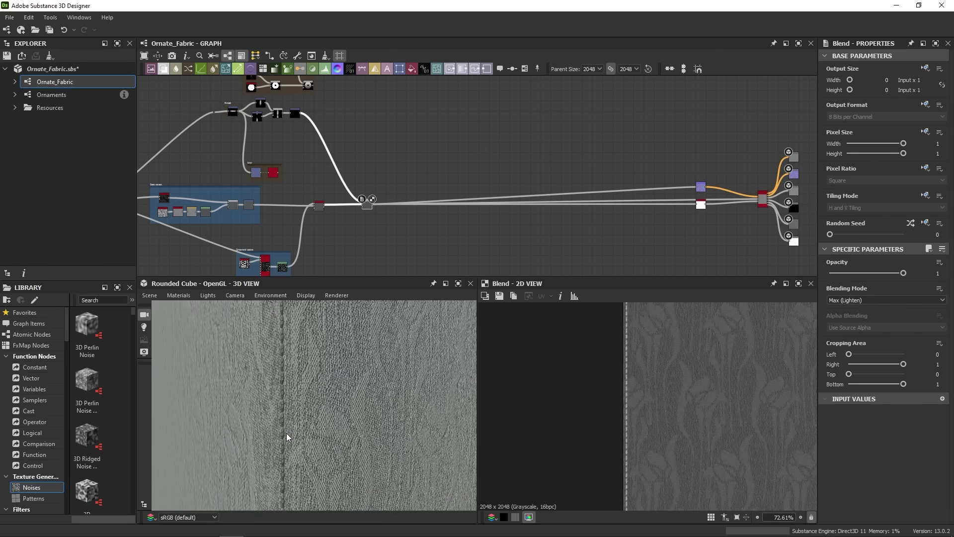
scroll(294, 123, up, 3)
key(space)
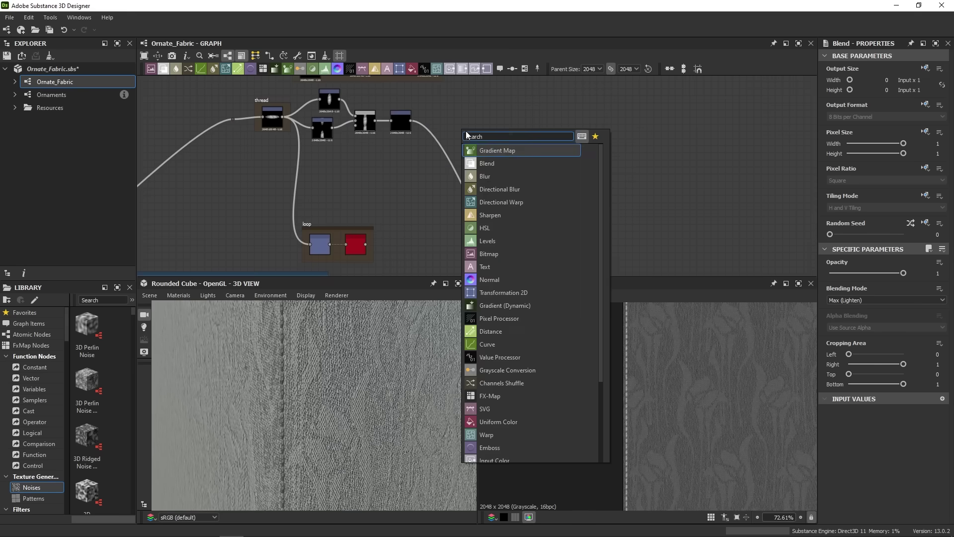
text(levels)
key(Return)
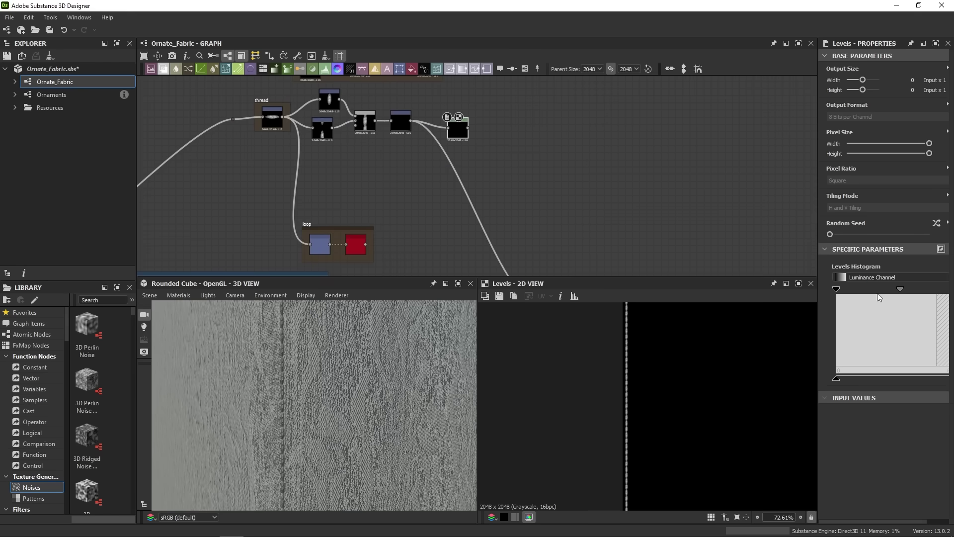
drag(901, 294, 881, 295)
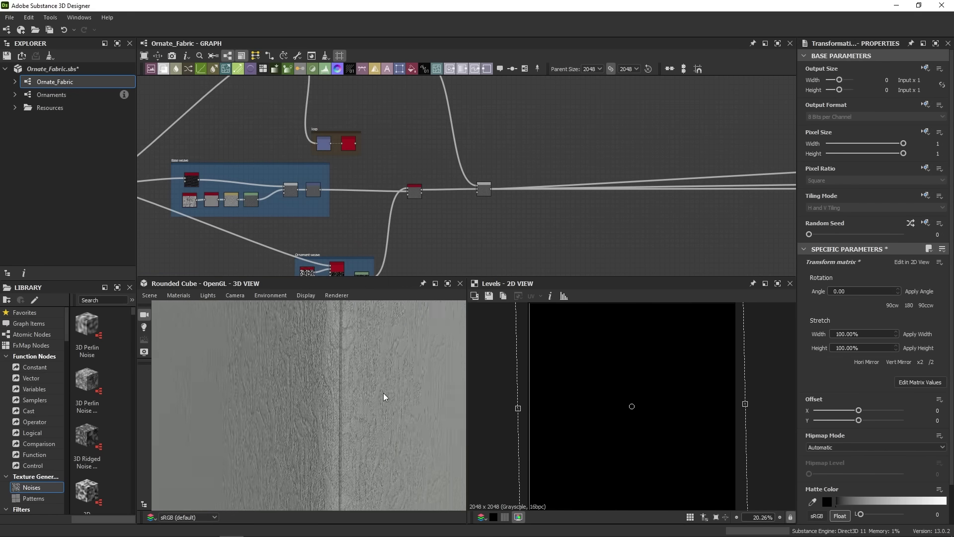
drag(372, 392, 252, 373)
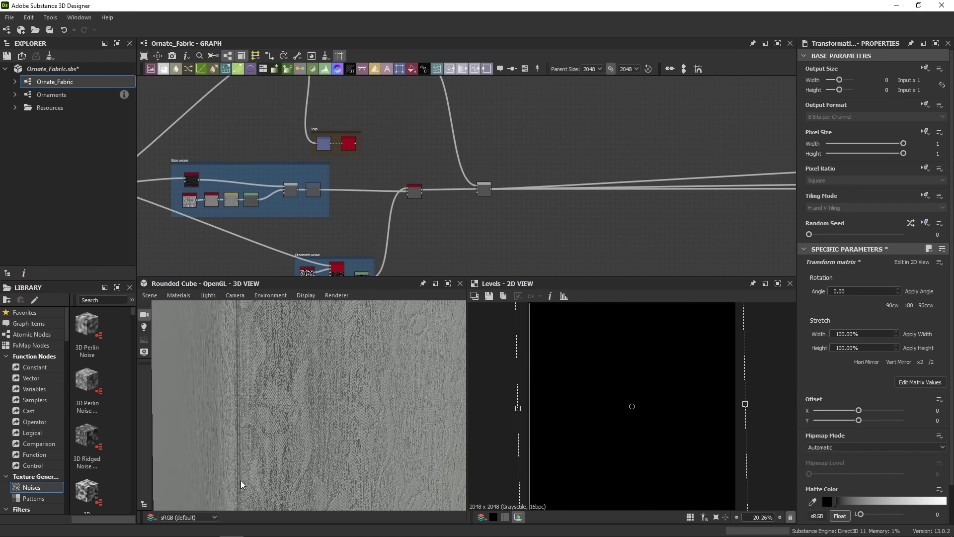
scroll(488, 189, down, 3)
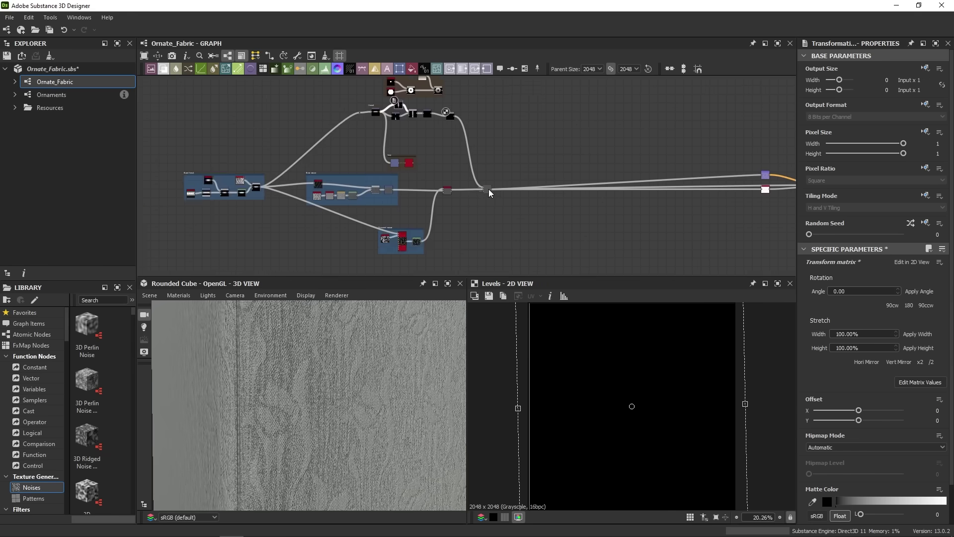
middle_drag(488, 188, 380, 232)
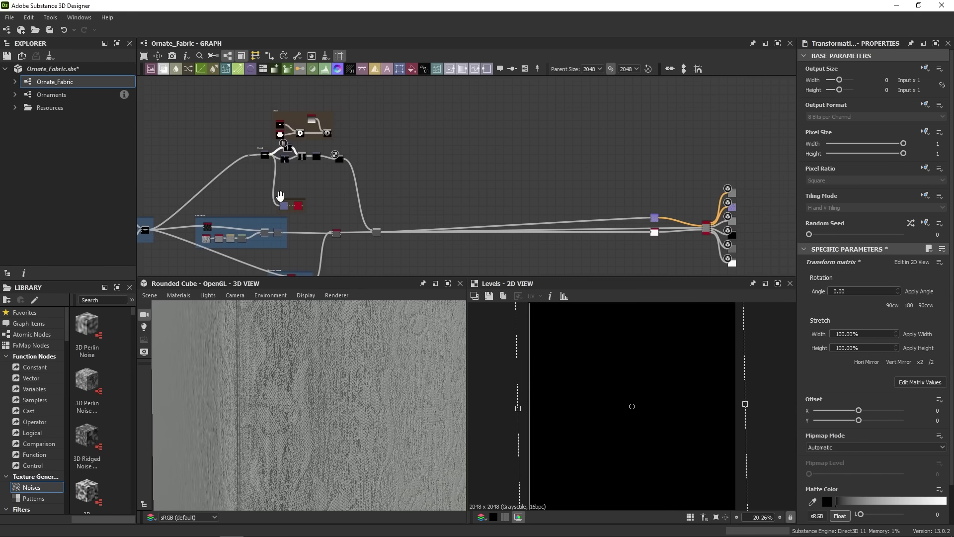
Add a Transformation 2D node after the sequin group's output and set its Y offset to 0.5.
scroll(323, 149, up, 4)
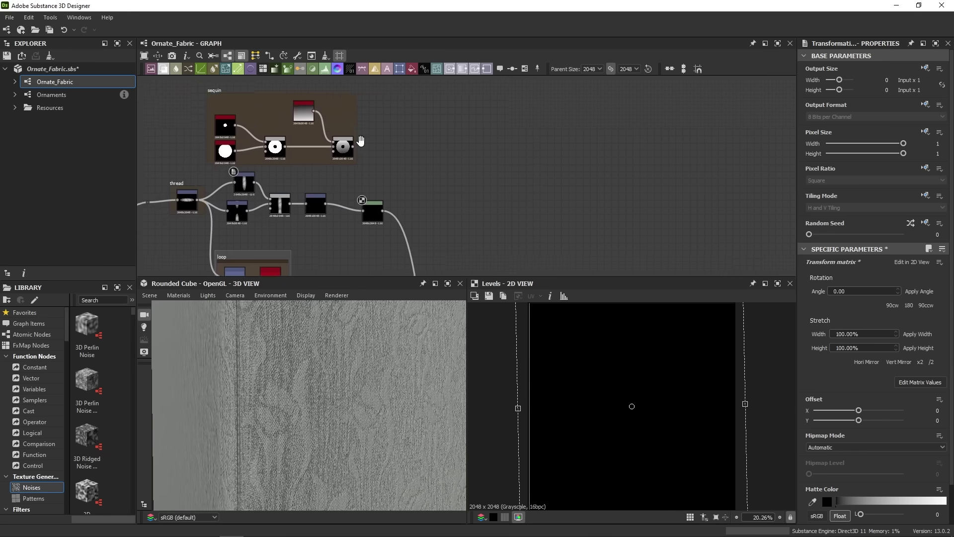
middle_drag(361, 141, 488, 138)
key(space)
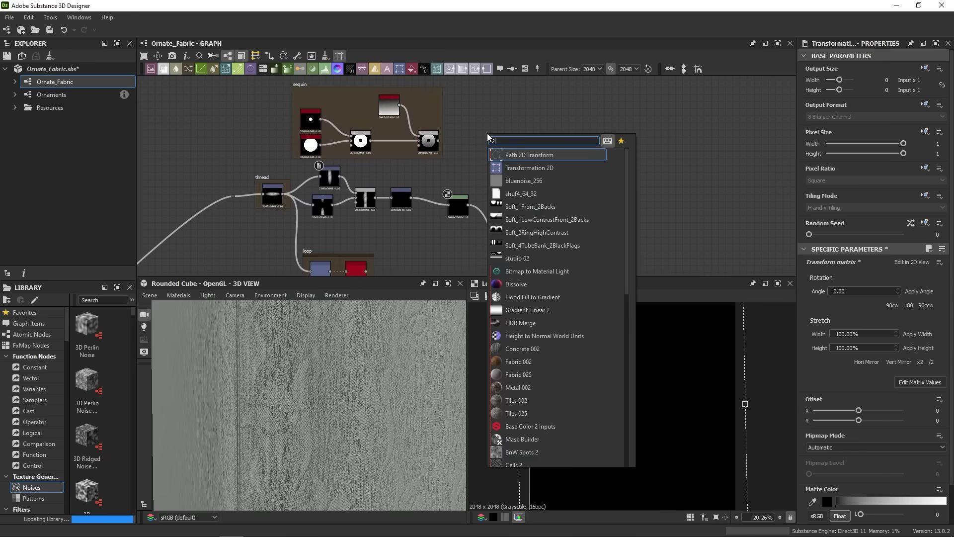
text(2)
key(Down)
key(Return)
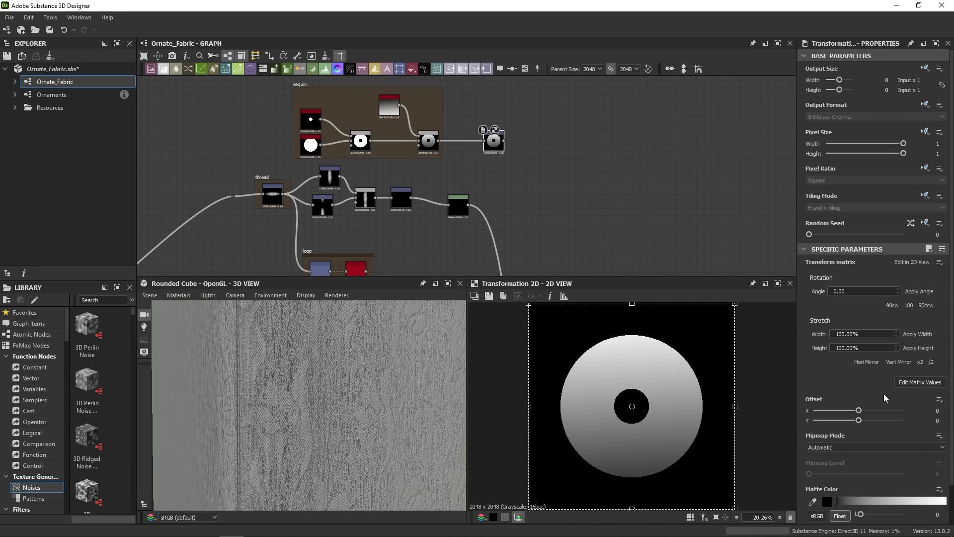
click(936, 421)
text(0.5)
key(Return)
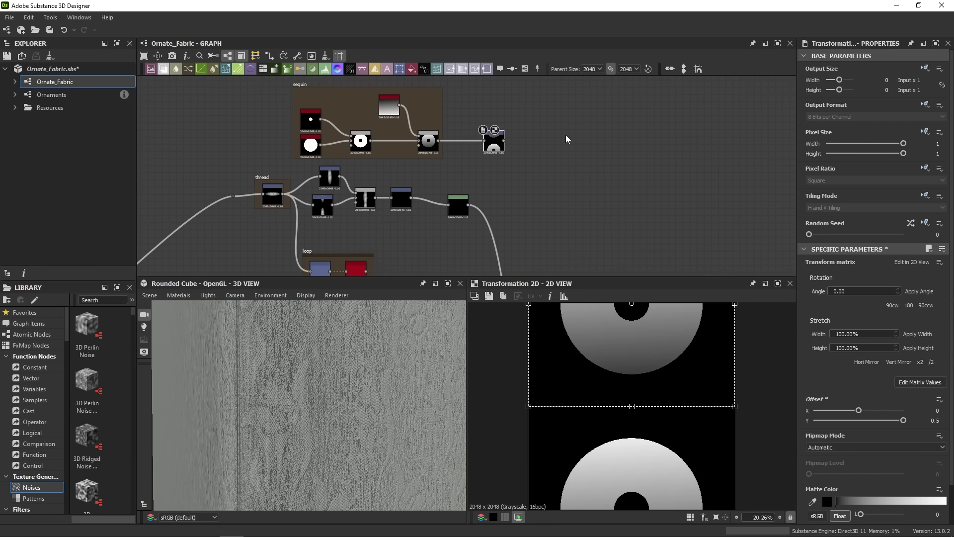
Add a Blend node and feed the vertically offset sequin transformation into it.
key(space)
text(bl)
key(Return)
drag(504, 140, 567, 138)
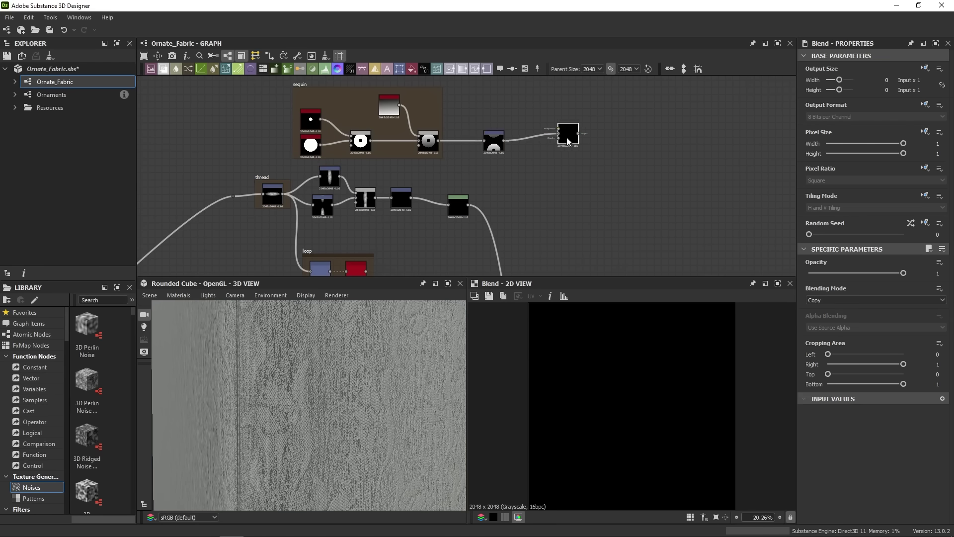
Duplicate the sequin transformation, connect the copy to the Blend as its second input, and set the copy's Y offset to 0.
double_click(493, 141)
key(ctrl+d)
drag(492, 174, 555, 129)
click(934, 420)
text(0)
key(Return)
Set the sequin Blend to Max (Lighten) and move the node closer to its two transformations.
double_click(565, 133)
click(812, 300)
click(823, 339)
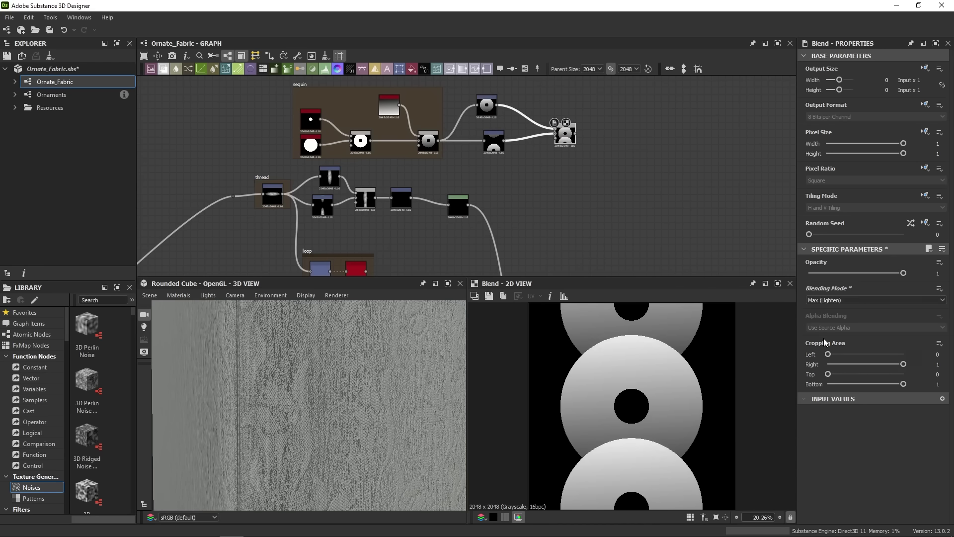
drag(567, 140, 545, 145)
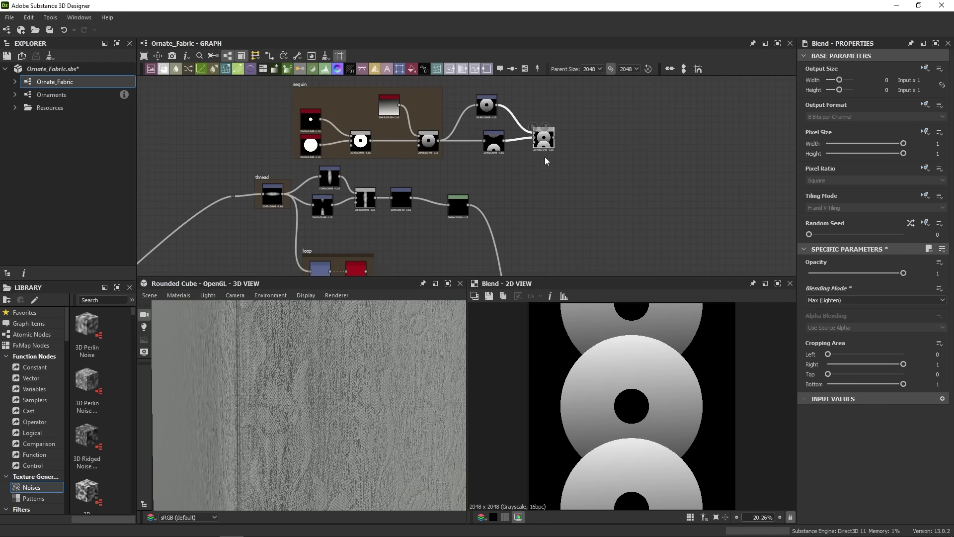
Set the scale of the large disc Shape in the sequin group to 0.82.
click(310, 146)
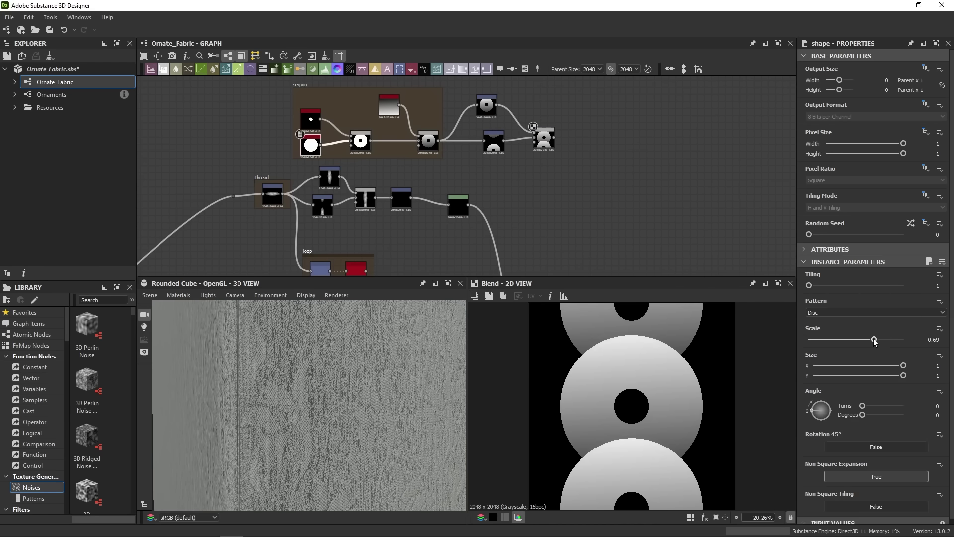
drag(876, 340, 886, 339)
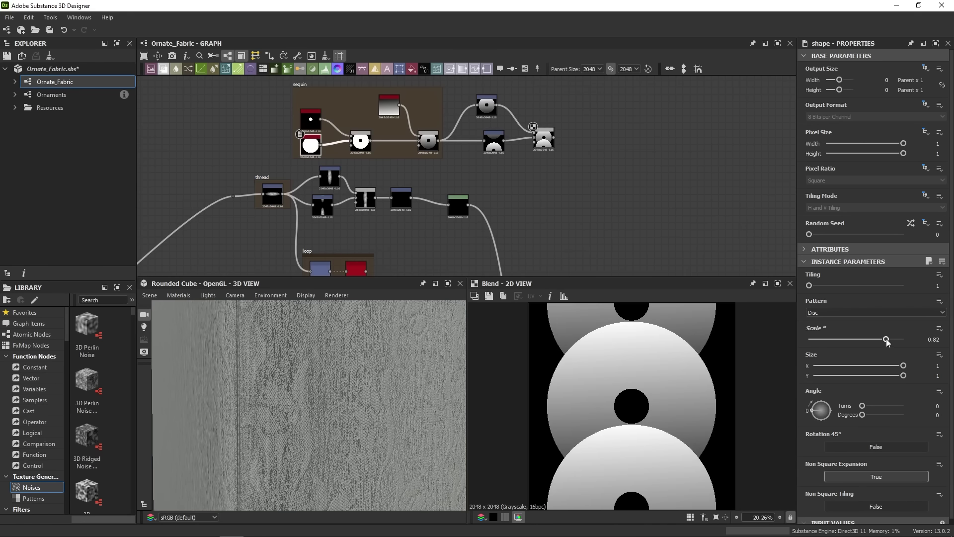
scroll(672, 369, down, 2)
Add a Transformation 2D node after the sequin Blend and connect the Blend's output to it.
click(590, 112)
key(space)
click(619, 145)
scroll(563, 135, up, 2)
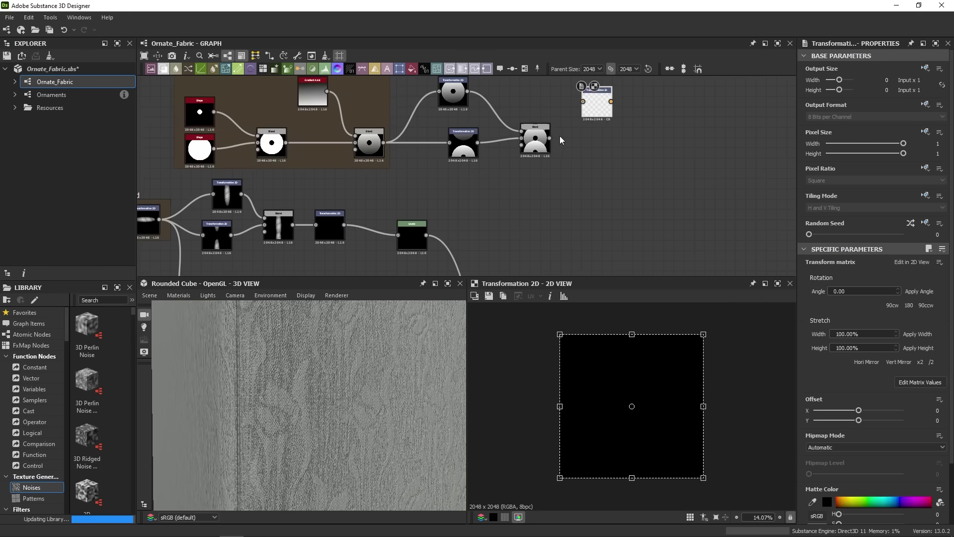
drag(549, 138, 601, 138)
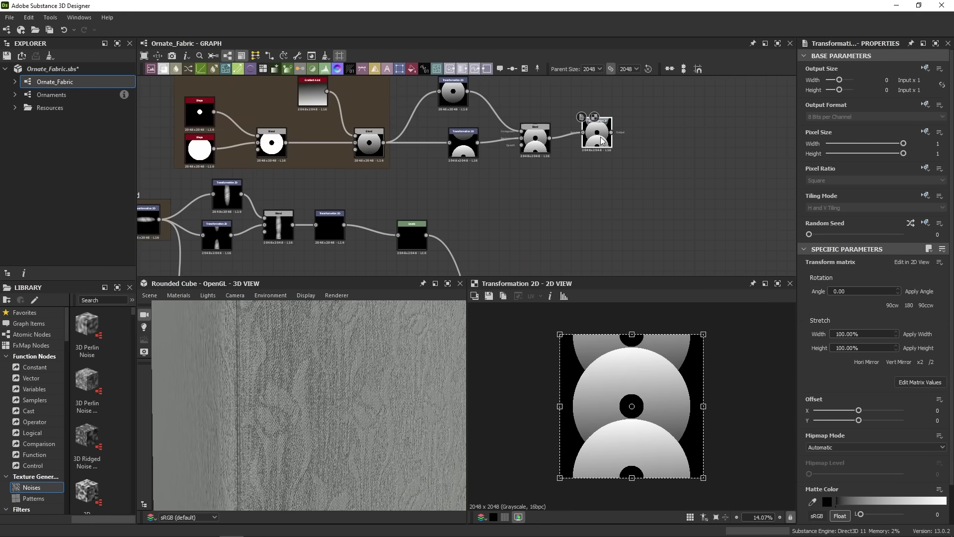
Override the new transformation's tiling mode with Vertical Tiling and align the node with the sequin chain.
click(923, 198)
click(909, 234)
click(858, 208)
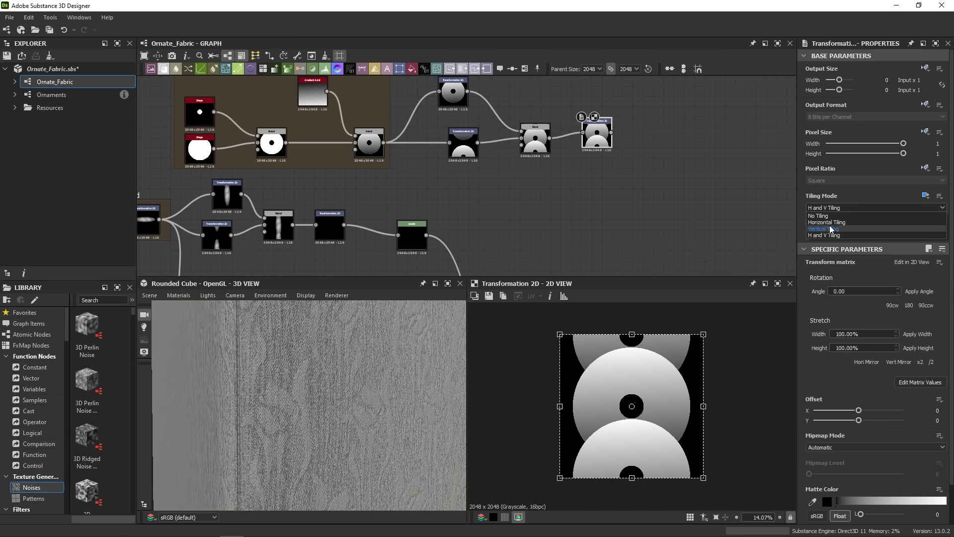
click(829, 228)
drag(599, 131, 593, 142)
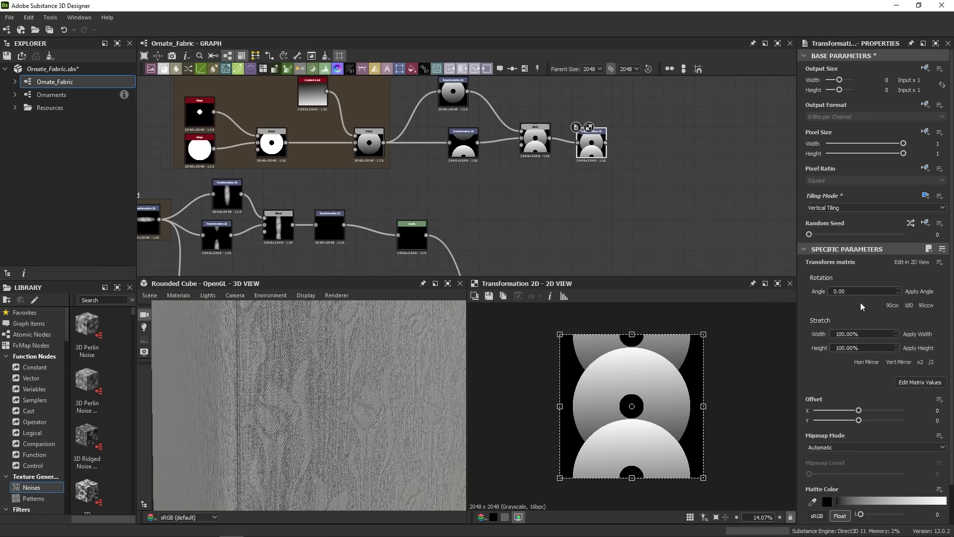
Halve the scale of the vertically tiled transformation five times to form a thin column of sequins.
click(931, 362)
click(930, 362)
click(931, 362)
click(931, 362)
click(932, 363)
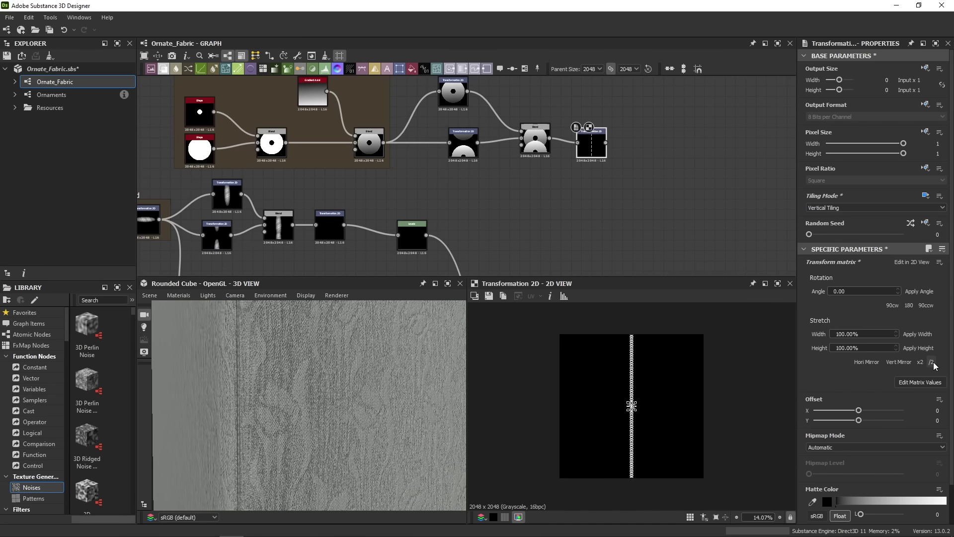
Feed the sequin column into a new Blend over the weave and thread result, and set its mode to Max (Lighten).
scroll(599, 199, down, 4)
middle_drag(599, 198, 495, 163)
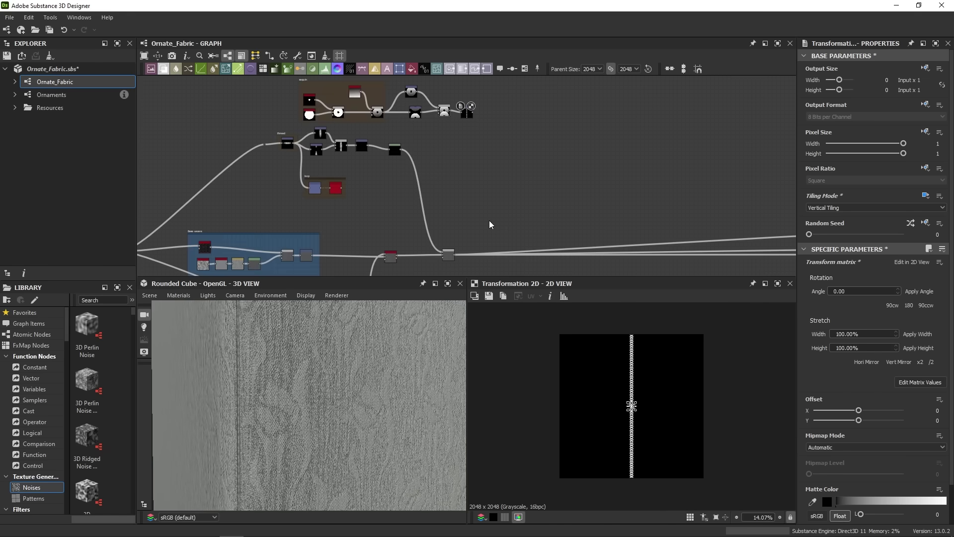
drag(475, 83, 524, 243)
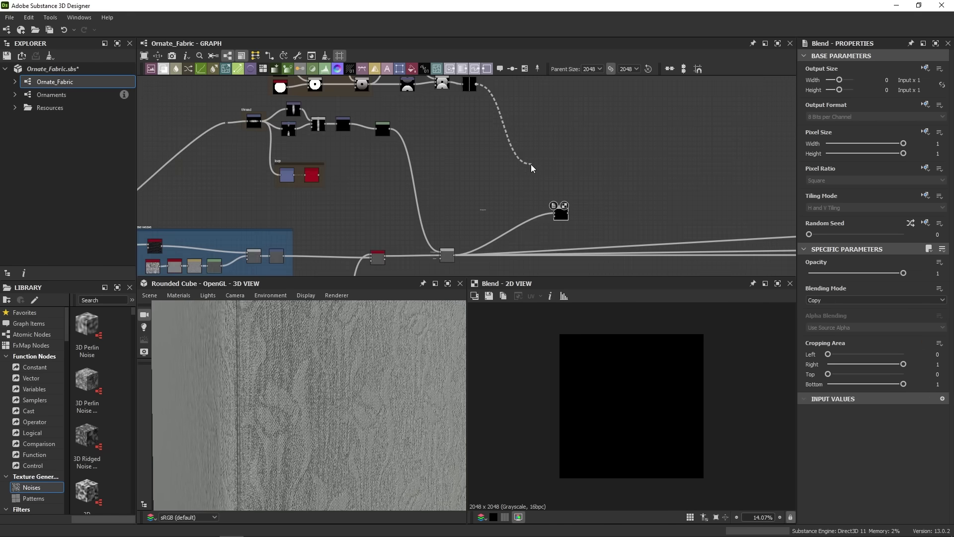
scroll(557, 201, up, 2)
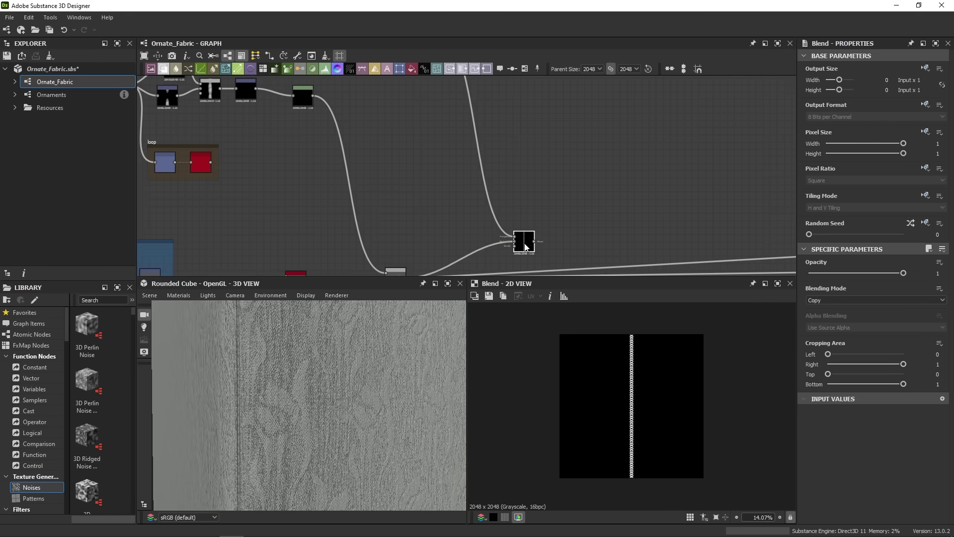
click(840, 300)
click(838, 346)
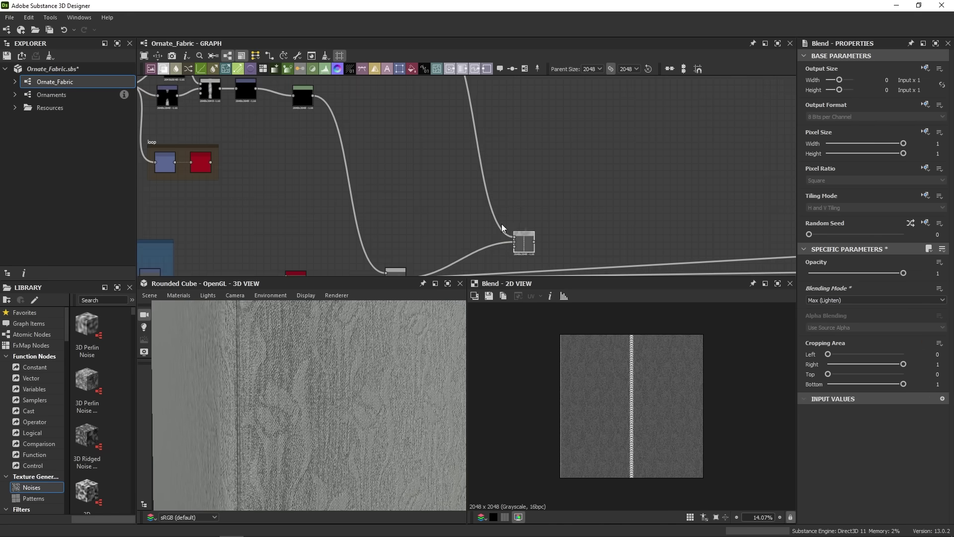
Set the sequin column transformation's X offset to 31.21 so the sequins sit beside the thread line.
middle_drag(502, 228, 626, 305)
click(553, 113)
drag(859, 410, 883, 410)
middle_drag(622, 234, 606, 197)
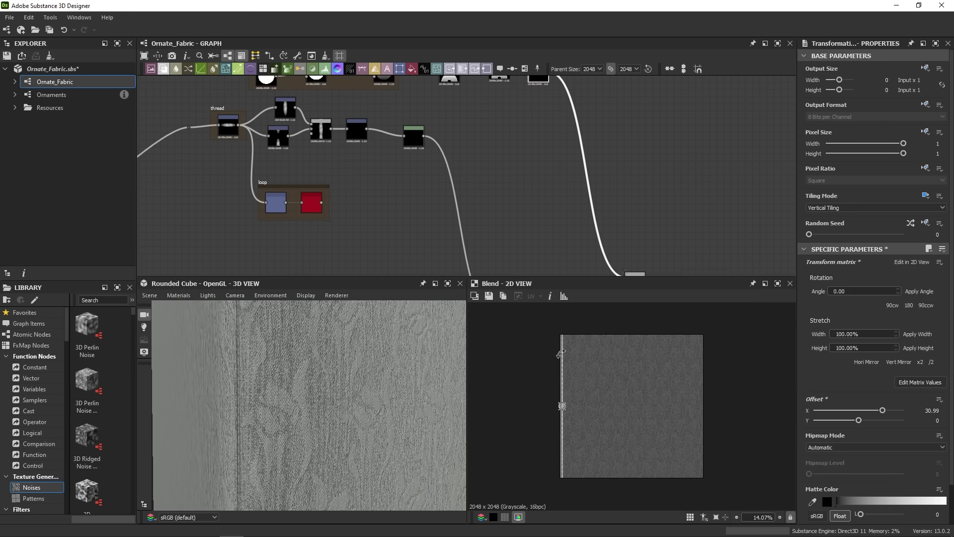
scroll(561, 354, up, 12)
middle_drag(584, 363, 603, 367)
drag(882, 411, 883, 410)
Transfer the thread Blend's outgoing material links to the sequin Blend and check the cube preview.
middle_drag(646, 241, 585, 156)
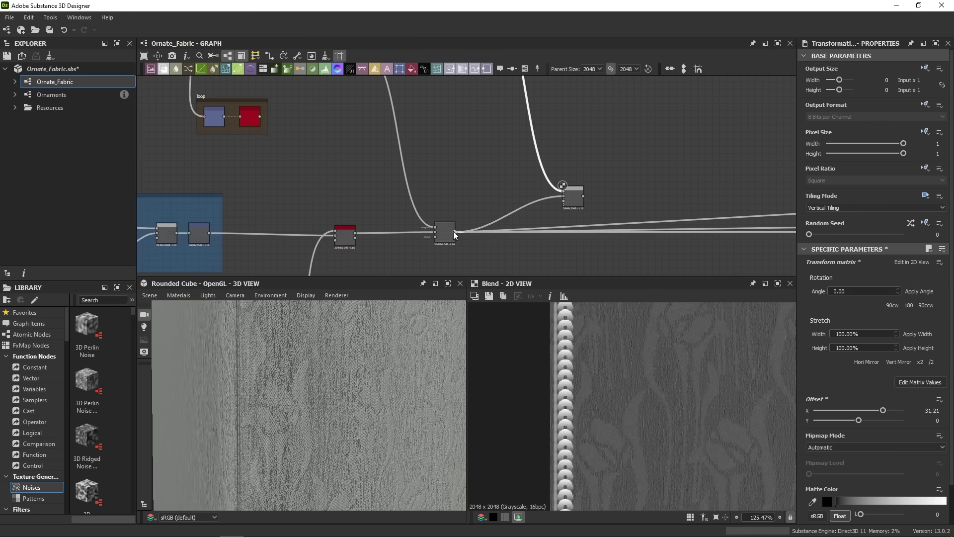
shift+drag(453, 231, 576, 196)
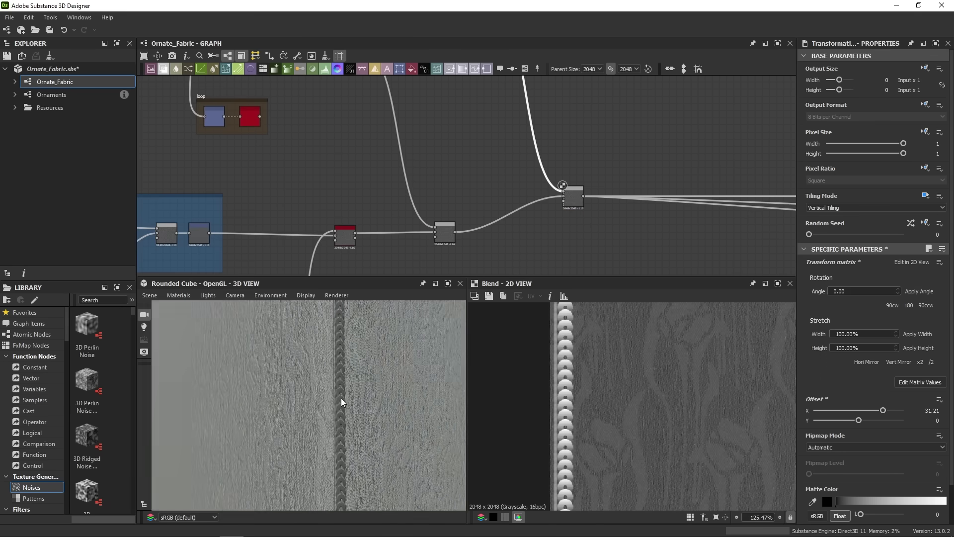
scroll(357, 400, down, 5)
drag(357, 401, 312, 401)
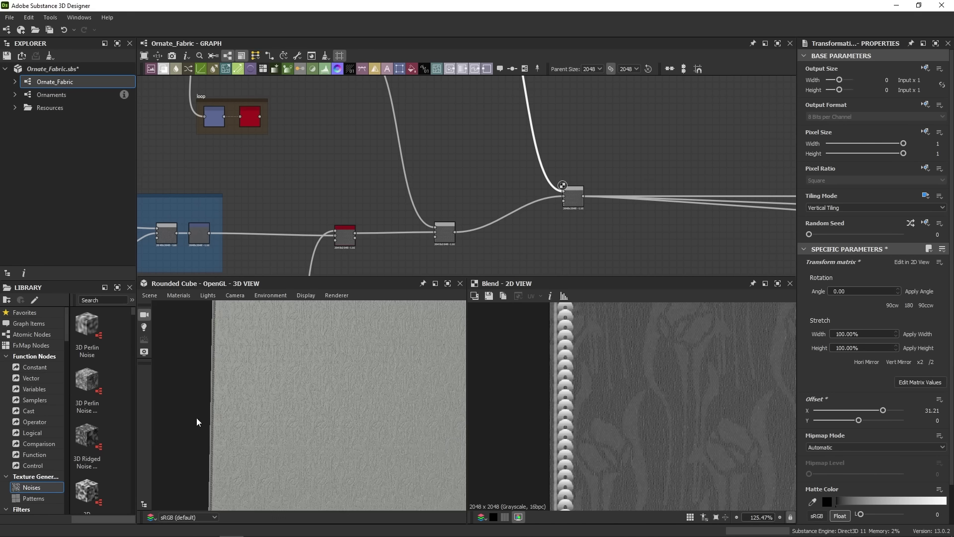
Open the Default material's properties for the 3D view and set its UV tiling to 1.51.
click(175, 296)
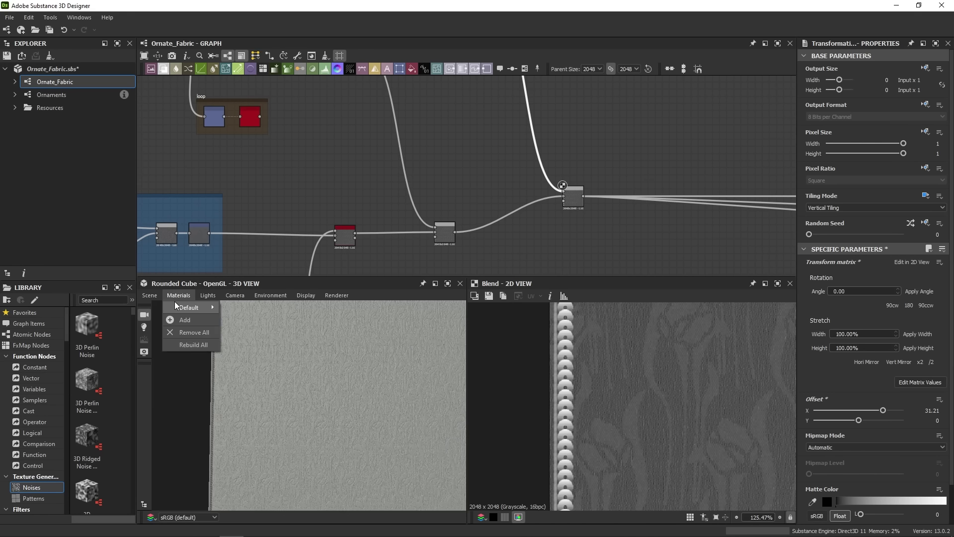
mouse_move(174, 302)
click(237, 308)
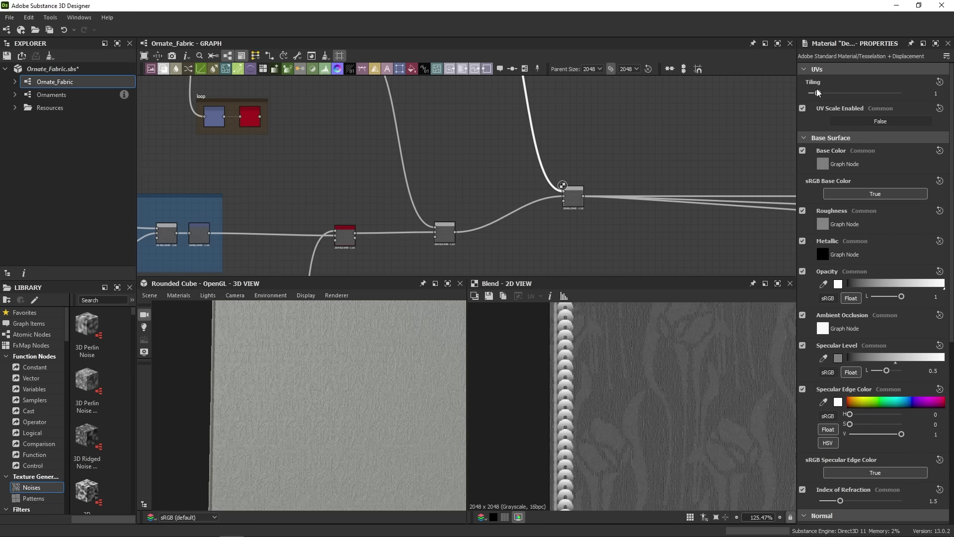
drag(817, 92, 824, 94)
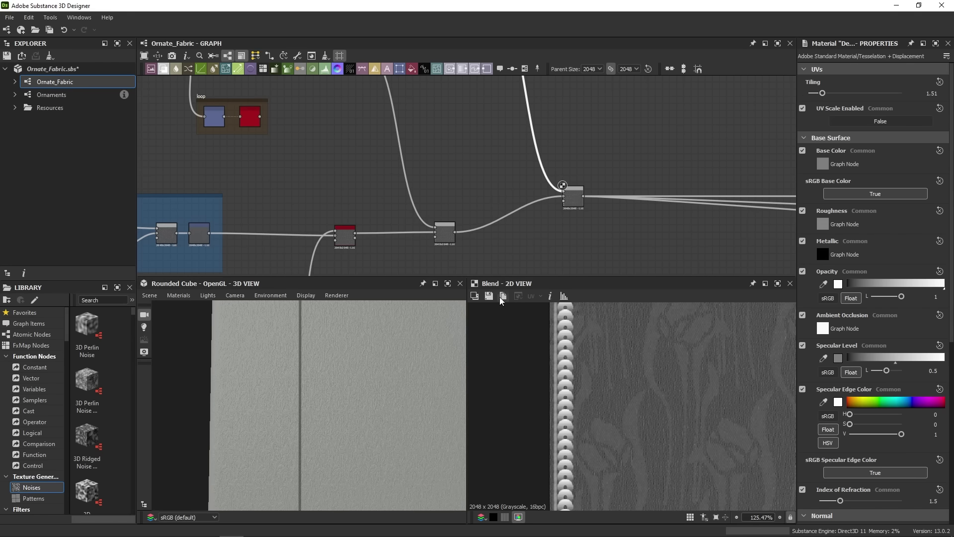
Examine the sequin column and thread line on the cube from several distances and under different lighting.
scroll(333, 402, down, 4)
scroll(317, 410, up, 2)
mouse_move(332, 403)
mouse_down()
mouse_move(318, 410)
mouse_move(386, 408)
mouse_move(339, 406)
mouse_up()
scroll(338, 407, up, 3)
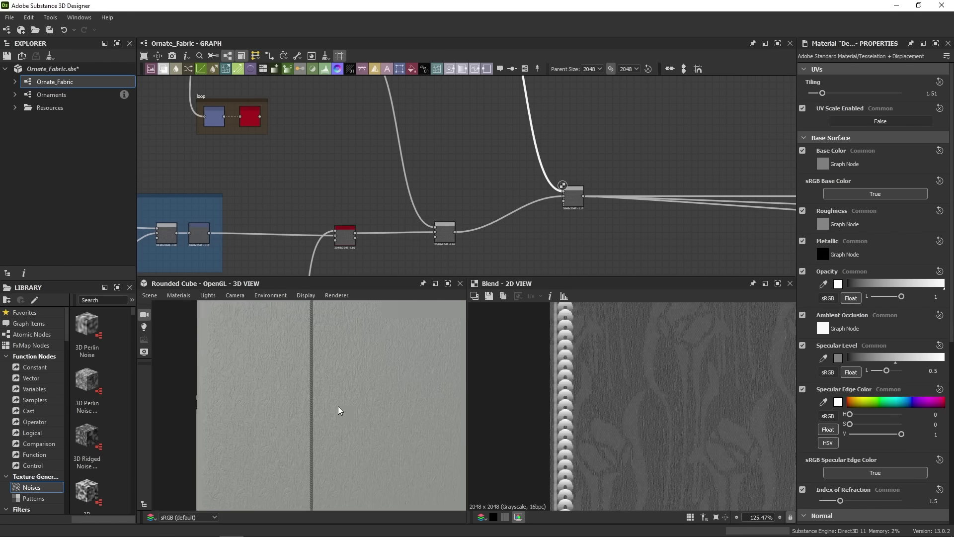
scroll(331, 407, up, 3)
middle_drag(338, 407, 337, 406)
shift+right_drag(323, 405, 281, 407)
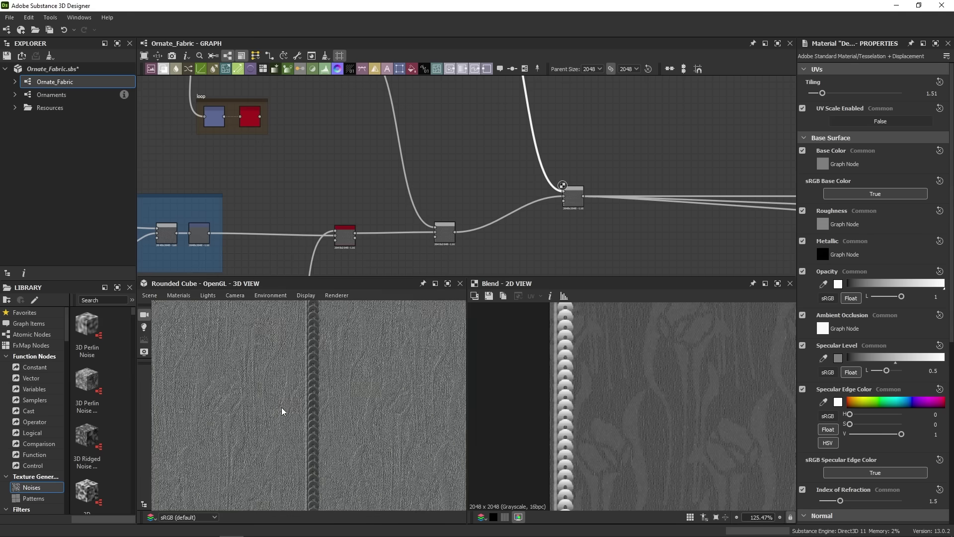
mouse_move(281, 411)
mouse_down()
mouse_move(345, 412)
mouse_move(275, 415)
mouse_move(329, 417)
mouse_move(298, 421)
mouse_move(311, 422)
mouse_up()
scroll(329, 418, up, 4)
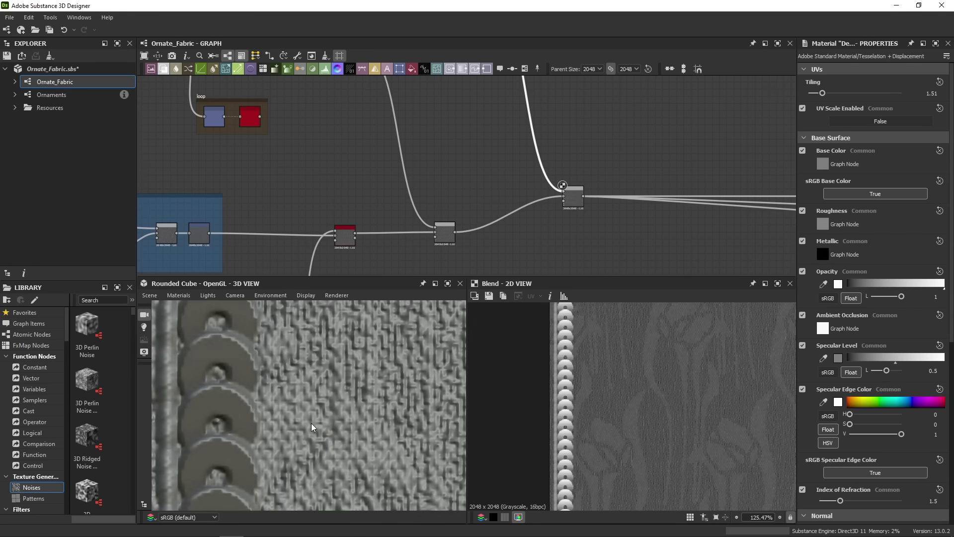
scroll(222, 387, down, 5)
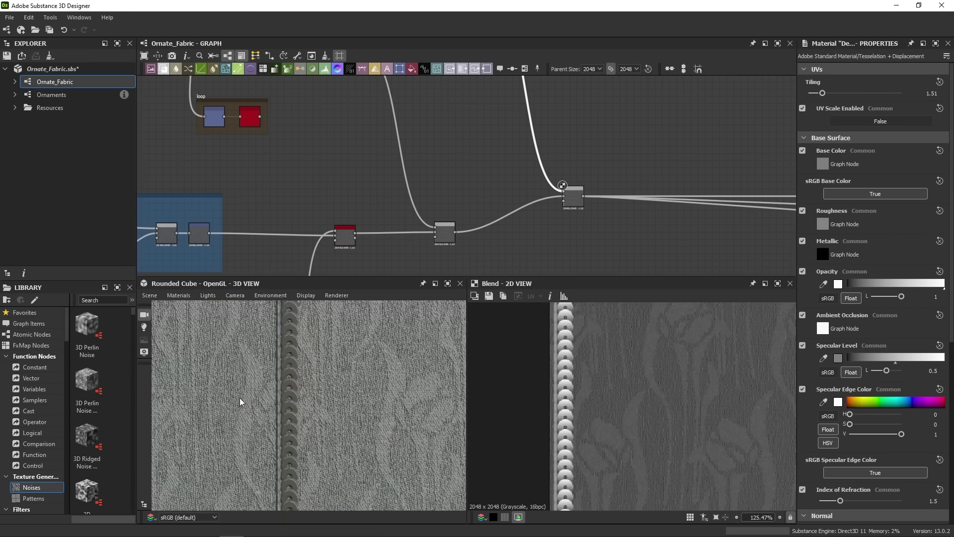
Temporarily raise the graph's parent size to 4096 to inspect the sequins up close, and restore it to 2048.
click(589, 69)
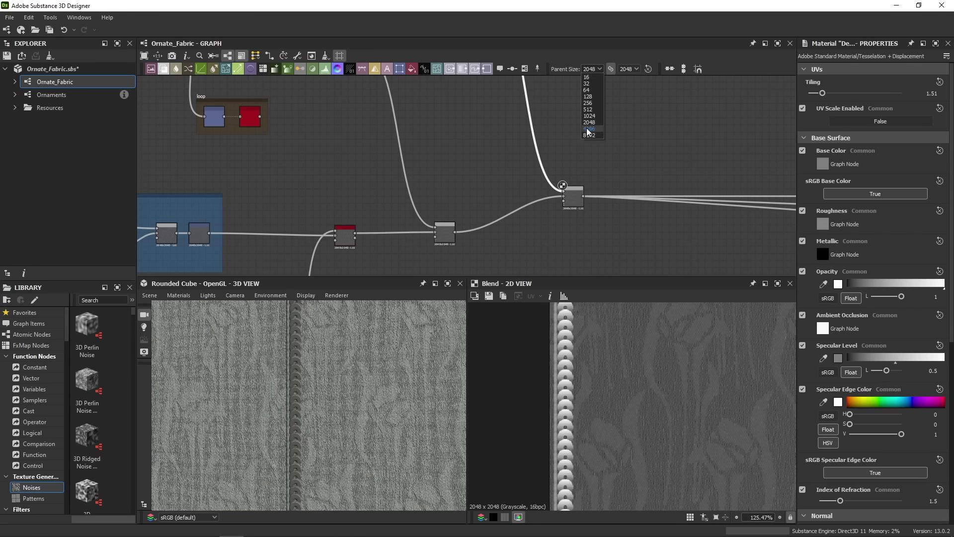
click(591, 131)
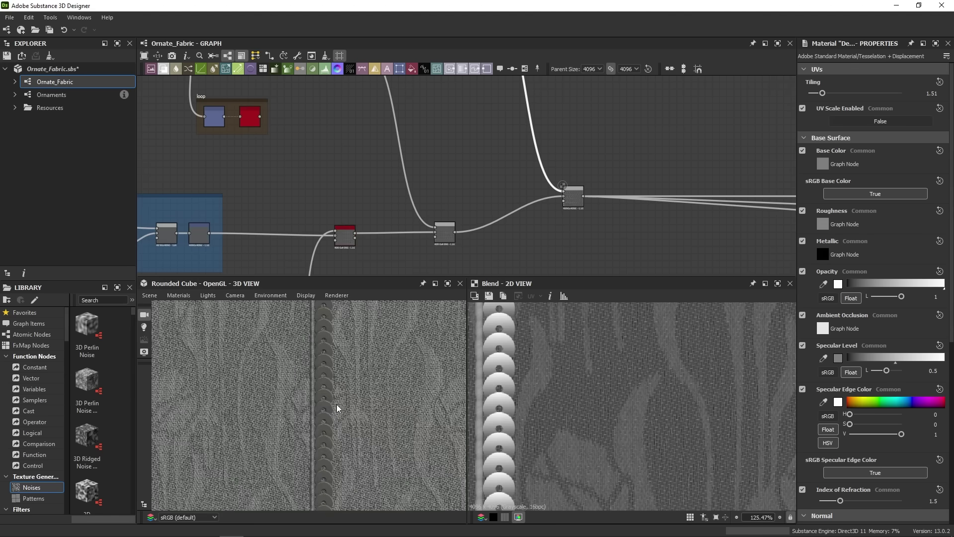
scroll(336, 411, up, 5)
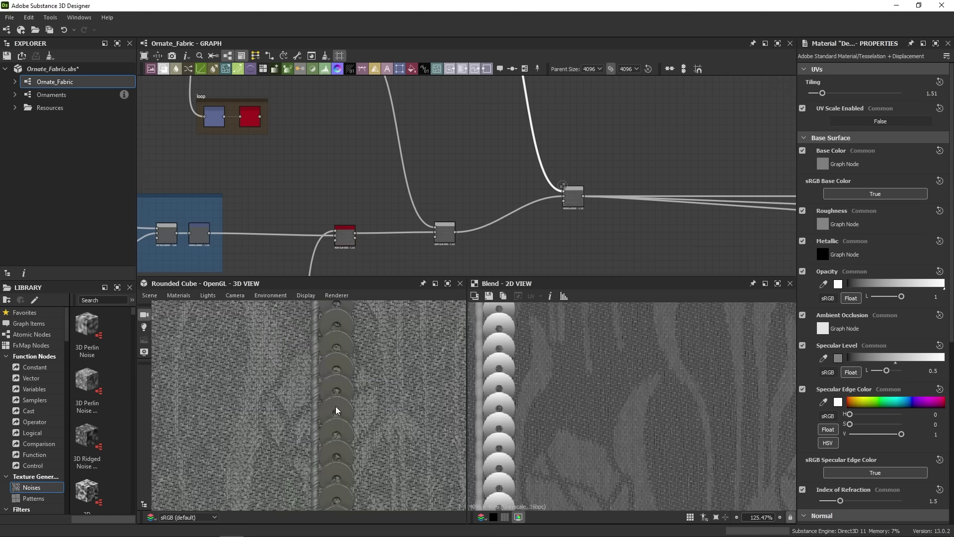
click(593, 69)
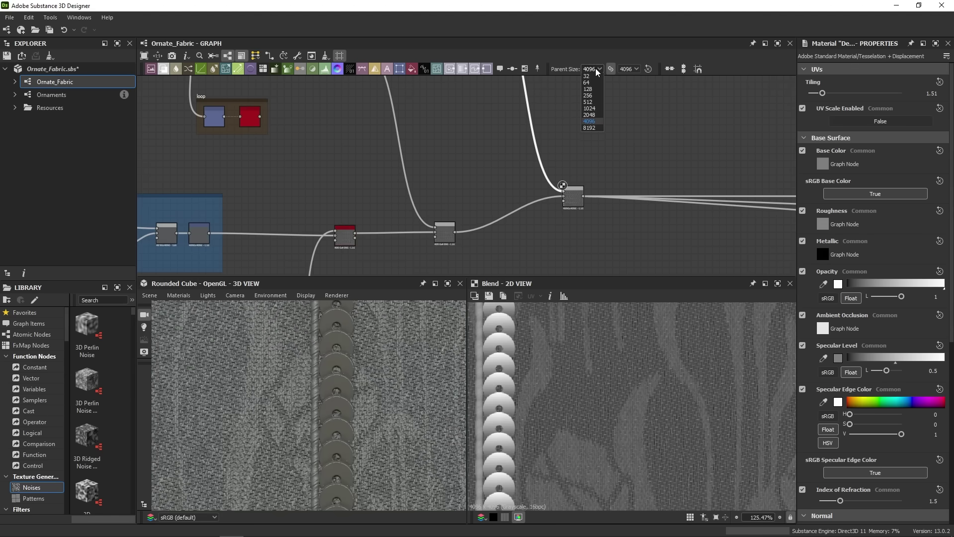
click(592, 119)
scroll(291, 399, down, 10)
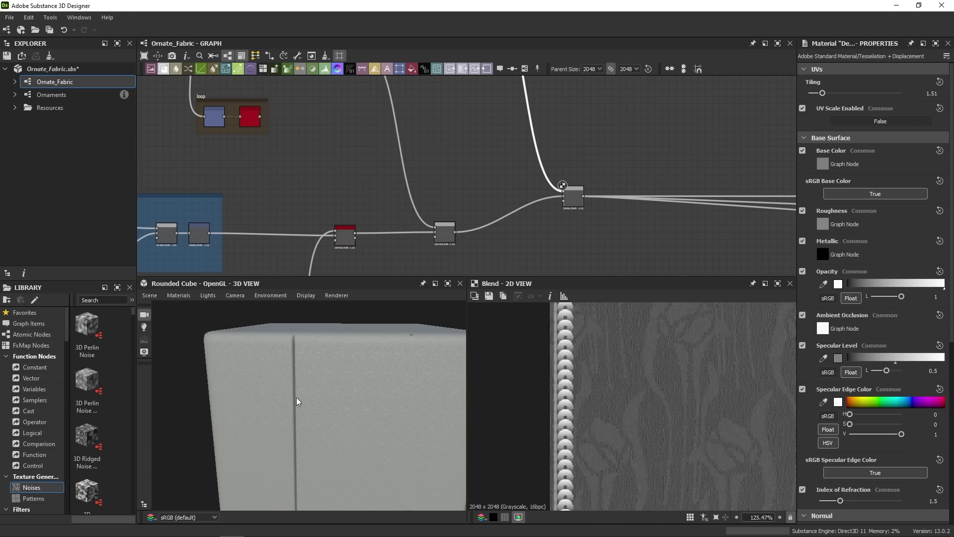
Add a Transformation 2D fed by the loop's Shape Mapper, enlarging the ring slightly and offsetting it 0.0065 in X.
drag(573, 203, 559, 235)
click(317, 137)
key(space)
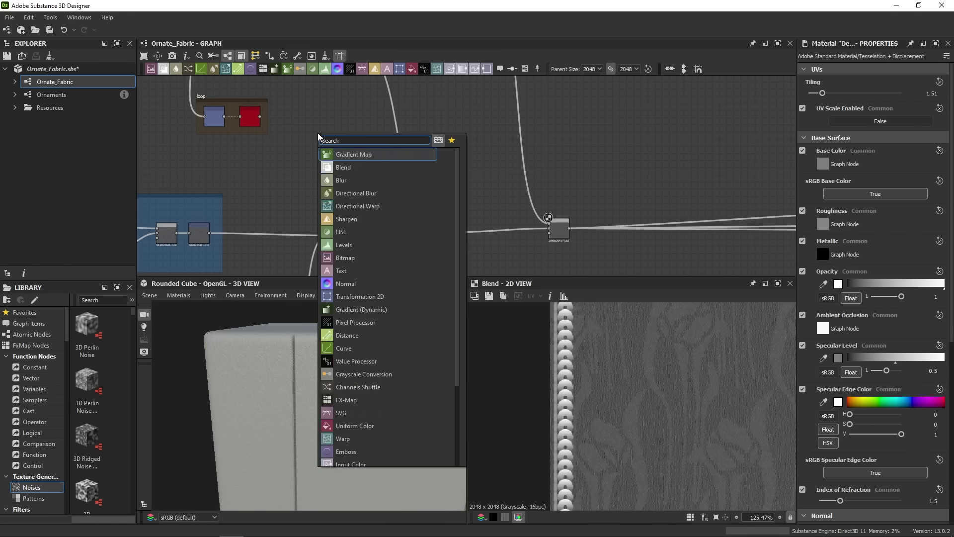
text(2)
click(334, 167)
scroll(260, 123, up, 3)
click(246, 112)
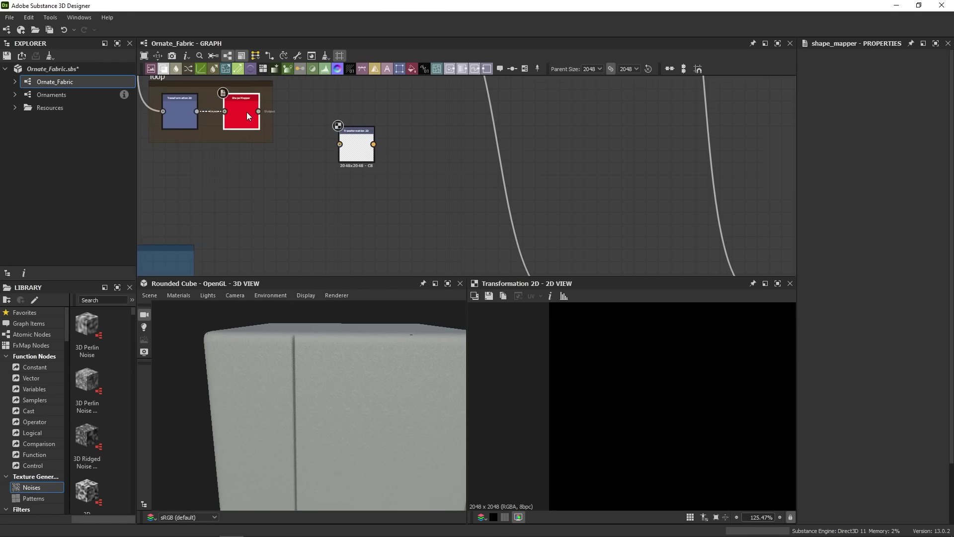
drag(347, 150, 323, 120)
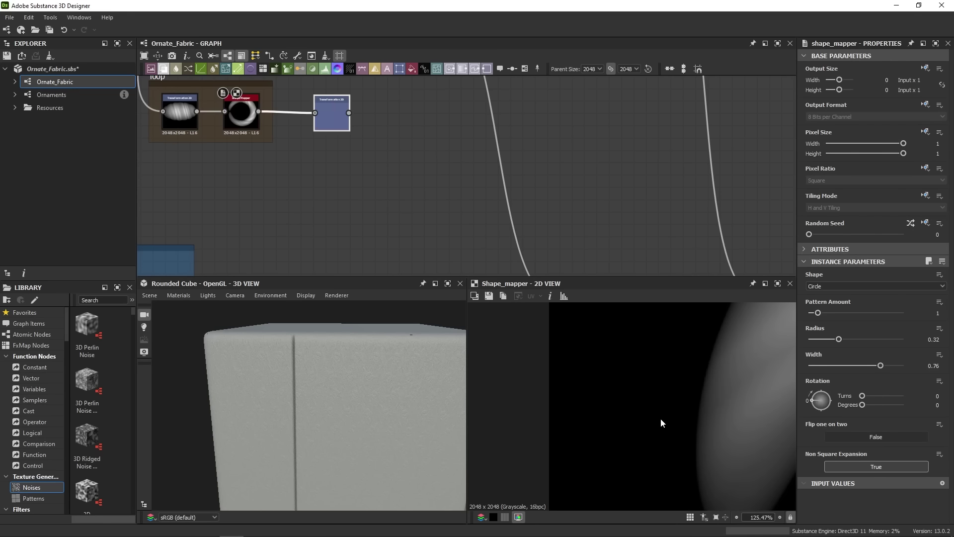
scroll(660, 418, down, 10)
double_click(332, 113)
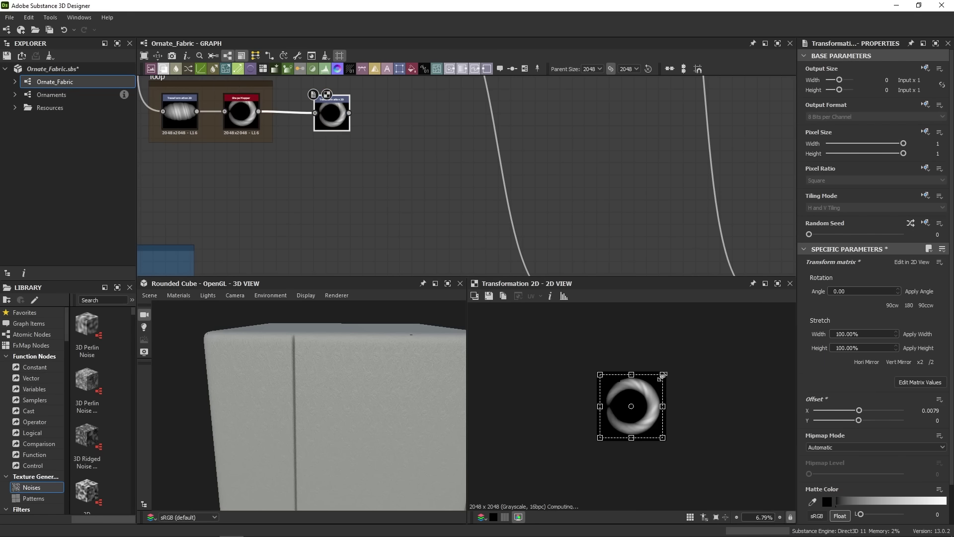
scroll(355, 147, down, 2)
Chain a second Transformation 2D after the first ring transform and halve the pattern's scale.
click(386, 132)
key(space)
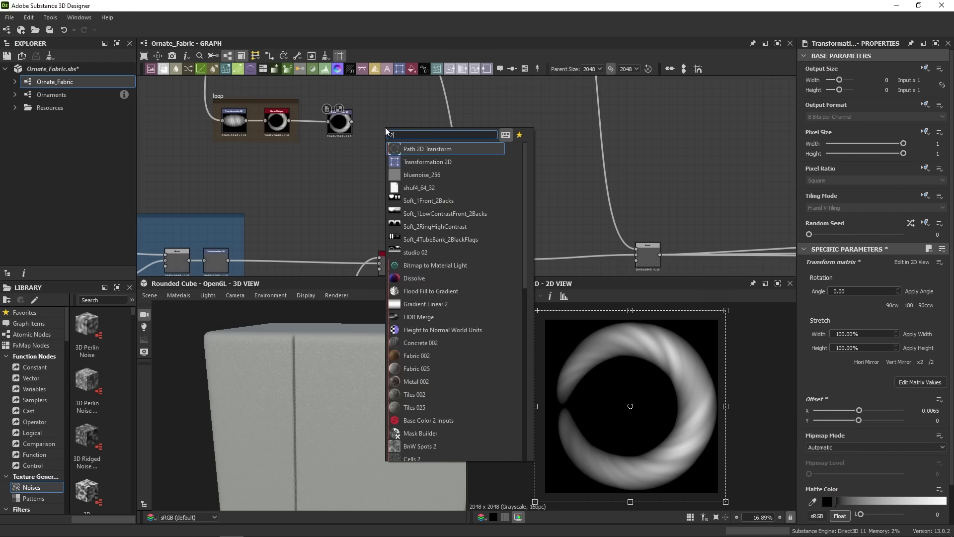
click(406, 160)
scroll(318, 100, up, 3)
drag(376, 140, 410, 148)
click(930, 362)
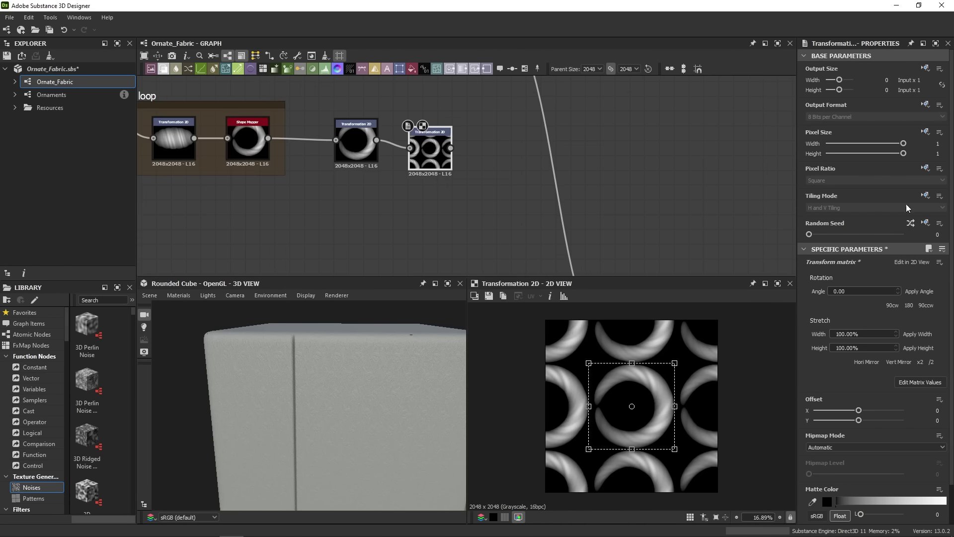
Set the second transform's tiling mode to Vertical Tiling and repeatedly halve its scale to form a narrow column of rings.
click(926, 195)
click(910, 234)
click(870, 207)
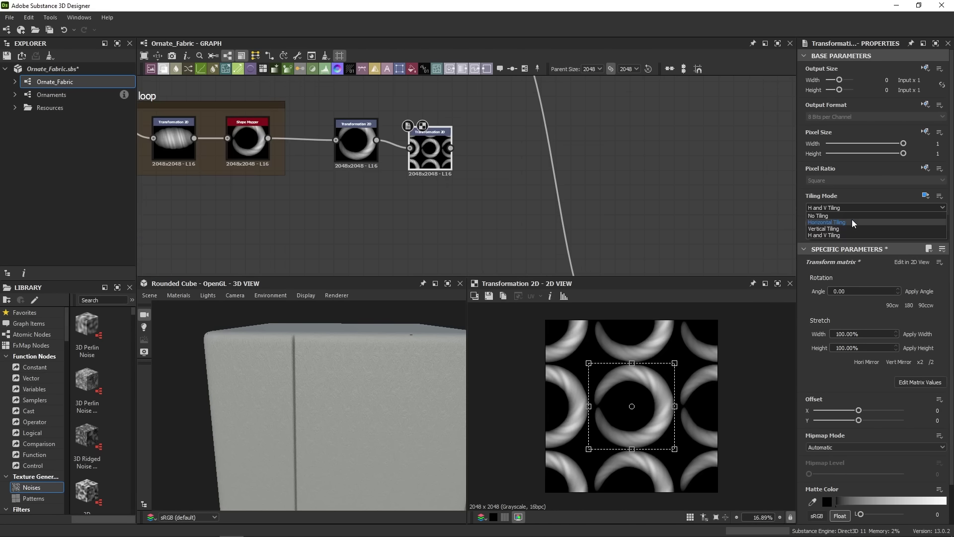
click(845, 228)
click(930, 362)
click(931, 363)
click(930, 362)
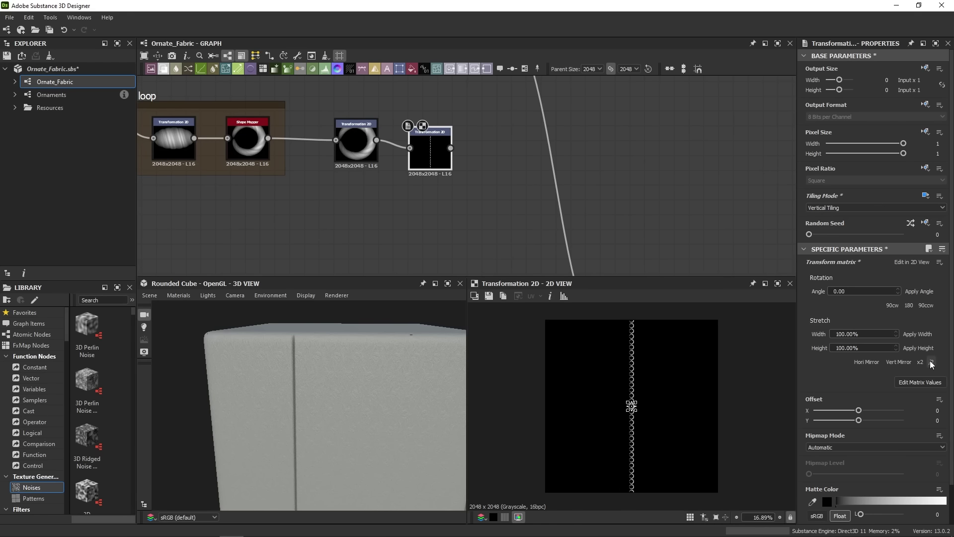
Blend the ring column over the sequin Blend's output using Max (Lighten), with the rings placed directly beside the sequins.
drag(450, 148, 615, 170)
scroll(489, 150, down, 3)
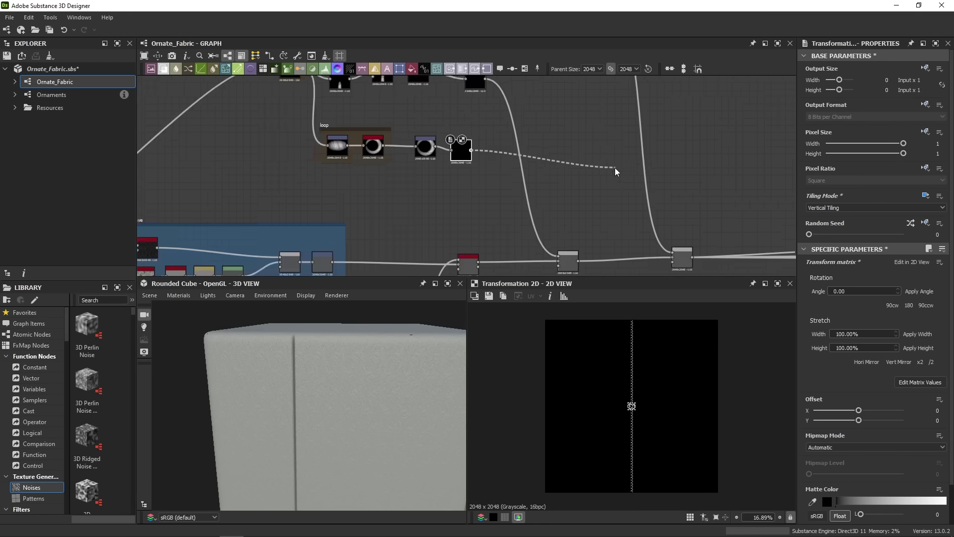
middle_drag(702, 169, 508, 139)
drag(616, 170, 508, 138)
text(b)
click(537, 160)
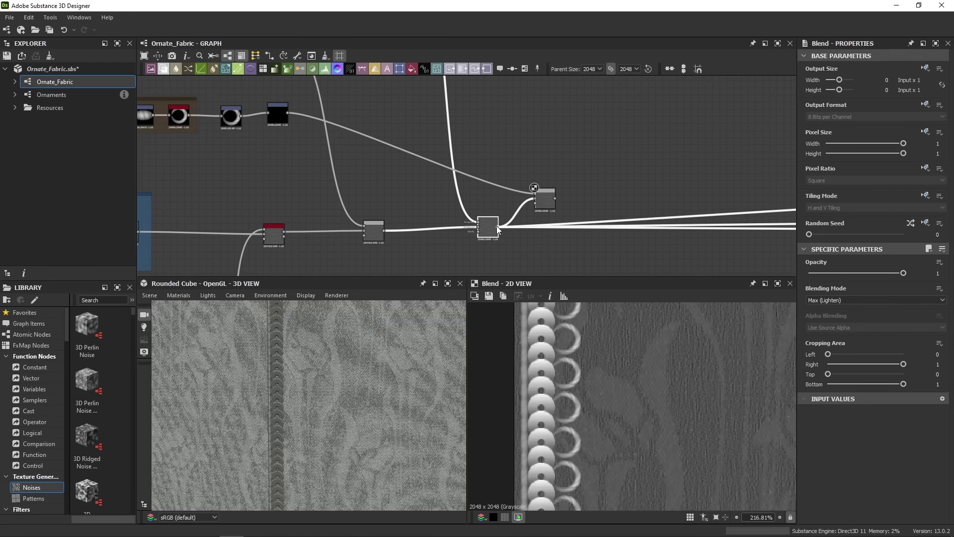
Transfer the sequin Blend's outgoing material links to the ring Blend and check the rings on the cube.
shift+drag(497, 226, 544, 197)
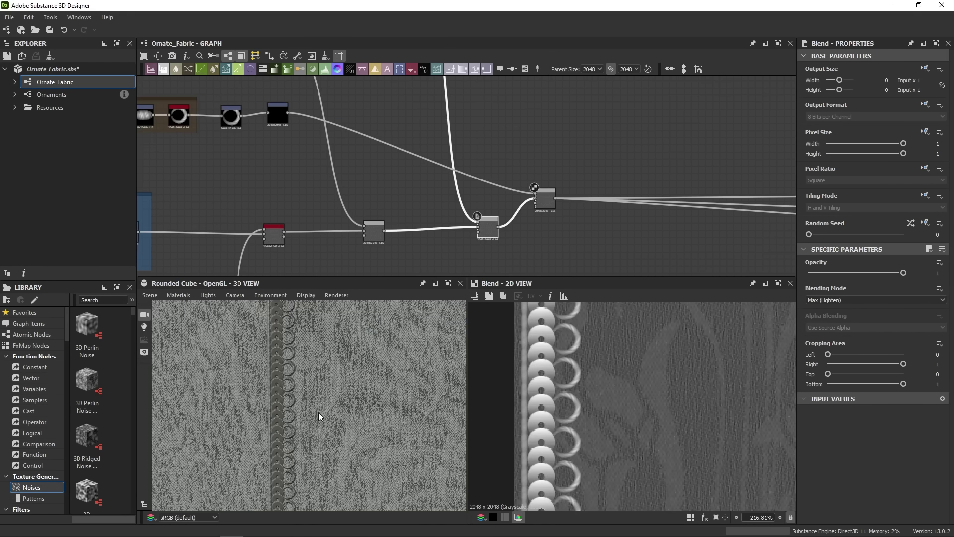
scroll(341, 407, up, 3)
drag(342, 400, 350, 412)
ctrl+shift+right_drag(349, 413, 364, 412)
scroll(525, 198, down, 1)
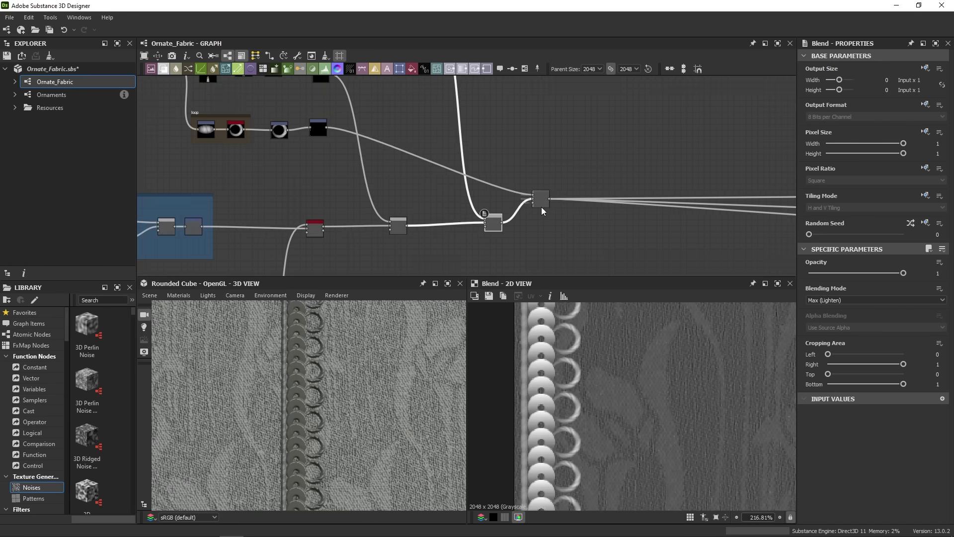
Insert a Levels node between the ring column's Transformation 2D and the ring Blend, and align it in the chain.
drag(541, 203, 552, 214)
scroll(393, 146, up, 2)
click(321, 149)
key(space)
text(l)
click(366, 171)
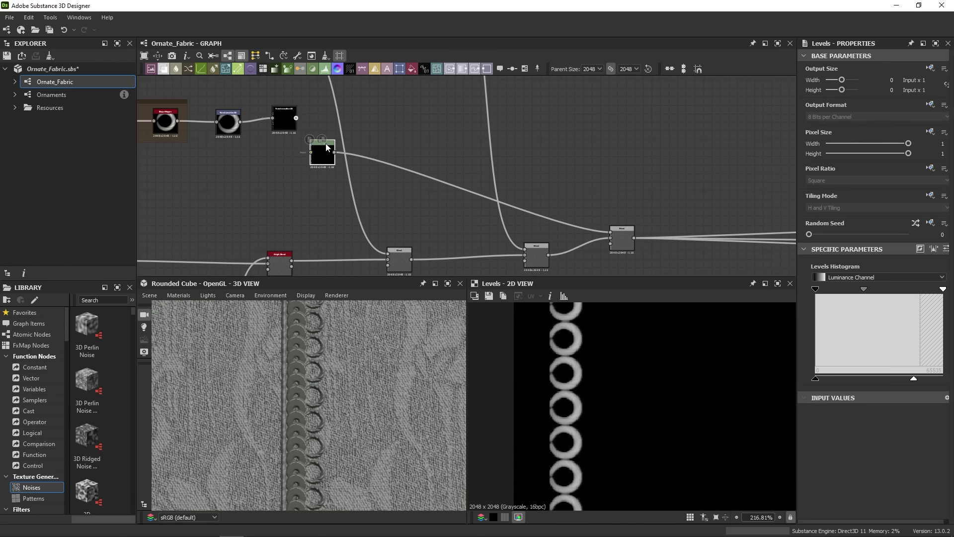
drag(324, 151, 323, 121)
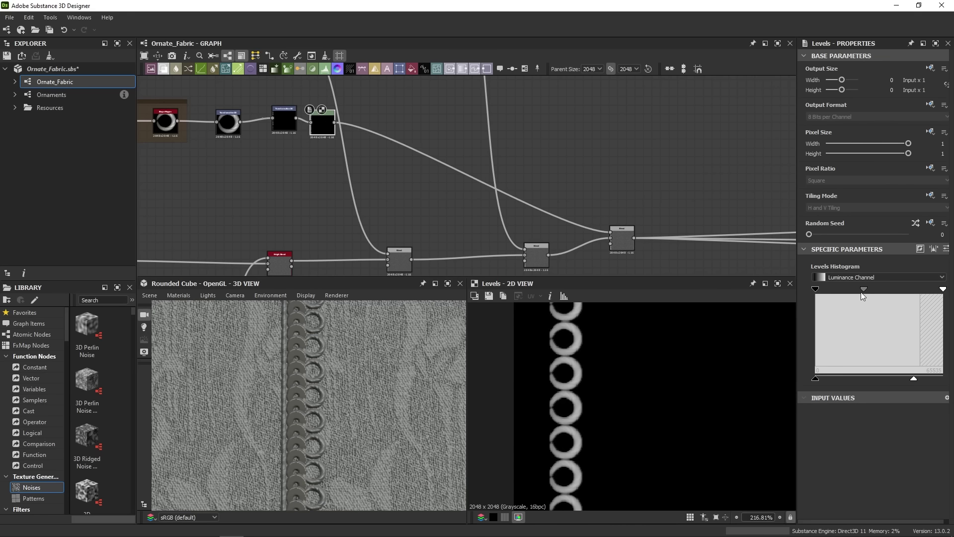
Brighten the rings' midtones slightly in Levels, lower the output white level, and check the blended result up close.
drag(861, 293, 857, 287)
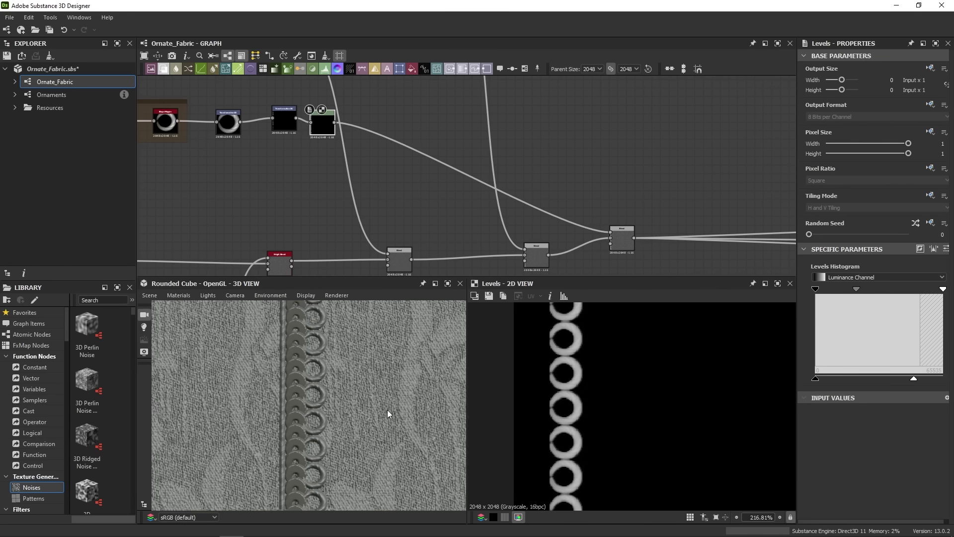
drag(914, 379, 904, 379)
drag(619, 254, 618, 262)
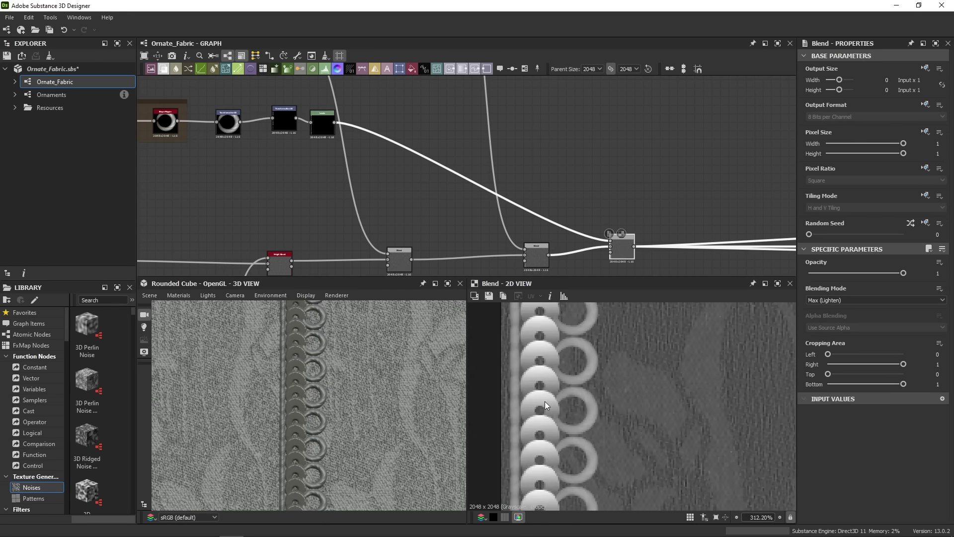
scroll(330, 380, up, 3)
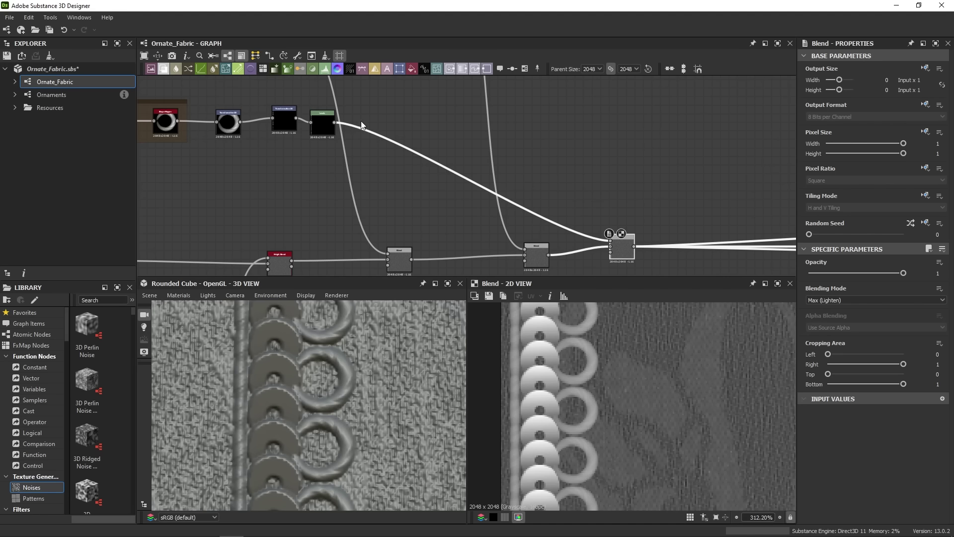
Insert a Sharpen node between the ring Levels and the ring Blend, with its intensity set to 0.33.
click(376, 119)
key(space)
text(sh)
key(Return)
drag(335, 122, 362, 118)
drag(386, 118, 611, 240)
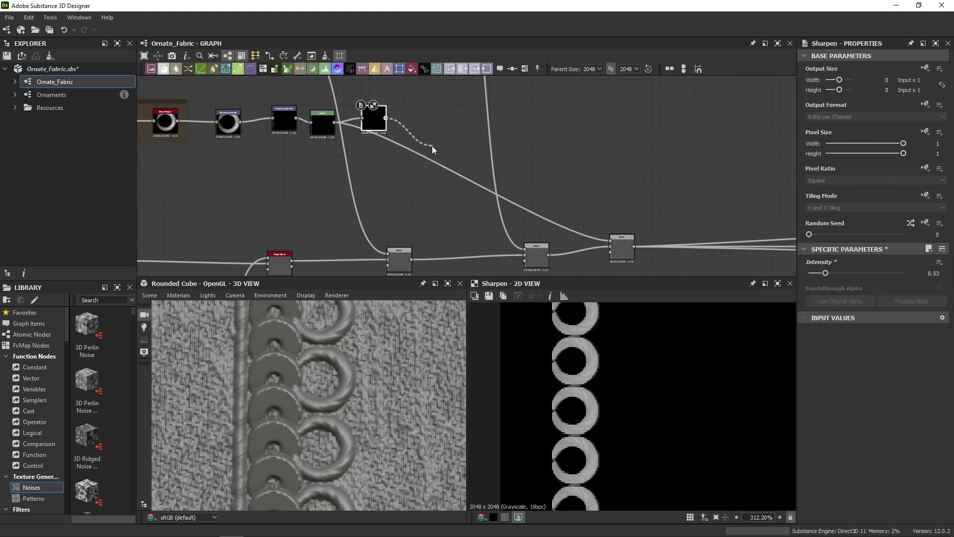
drag(825, 276, 818, 273)
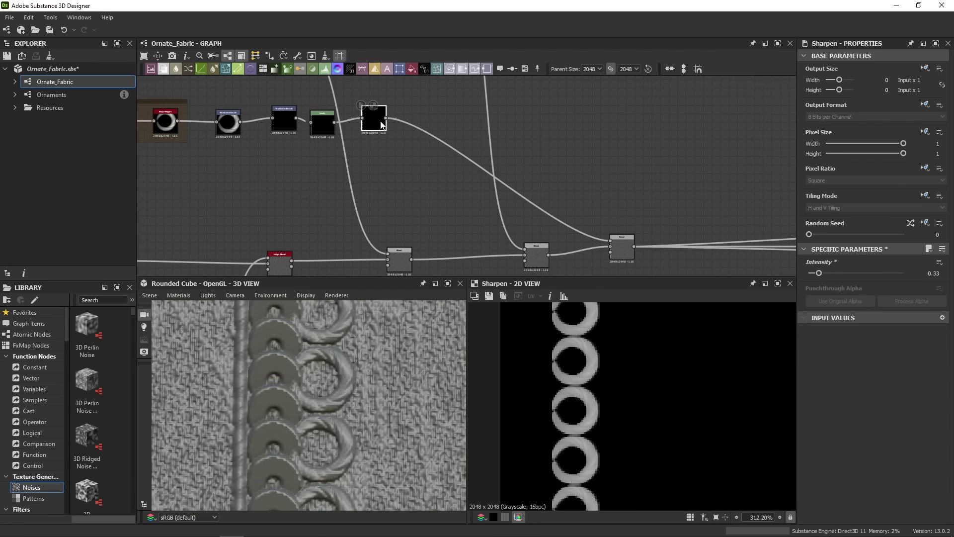
Examine the ring and sequin trim on the cube from several distances and angles under changed lighting.
scroll(352, 365, down, 5)
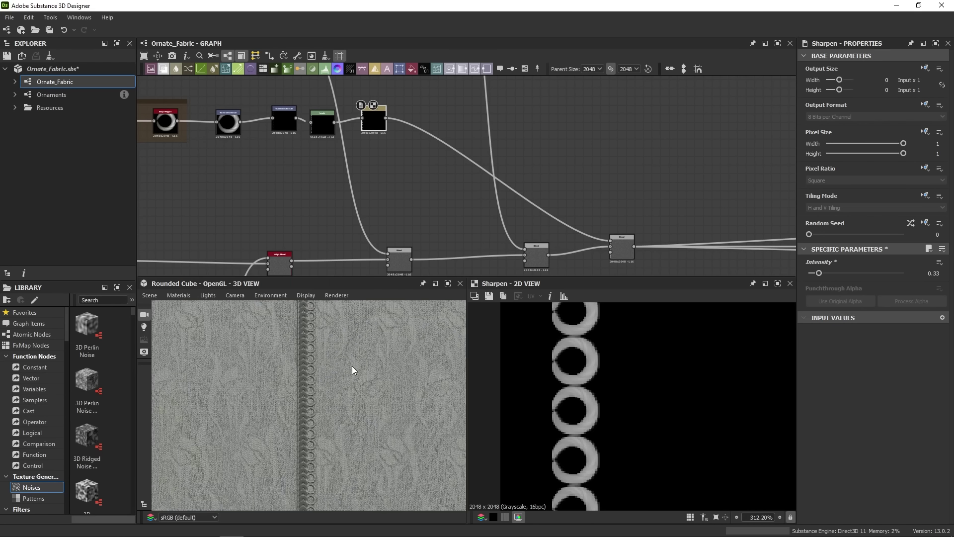
mouse_move(386, 379)
ctrl+shift+right_down()
mouse_move(371, 377)
mouse_move(430, 374)
mouse_move(369, 374)
ctrl+shift+right_up()
scroll(365, 376, down, 10)
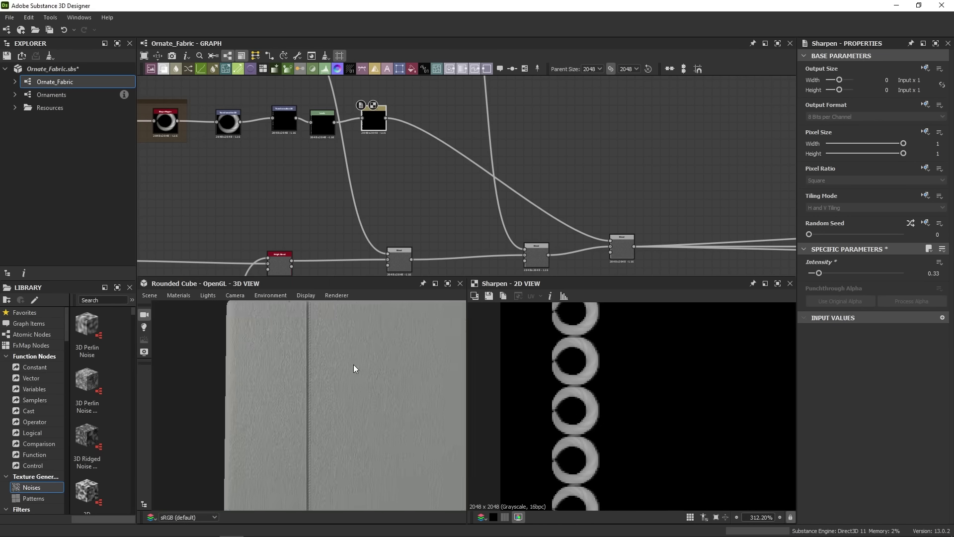
drag(353, 365, 229, 431)
scroll(237, 403, up, 8)
middle_drag(238, 402, 274, 422)
scroll(273, 422, up, 2)
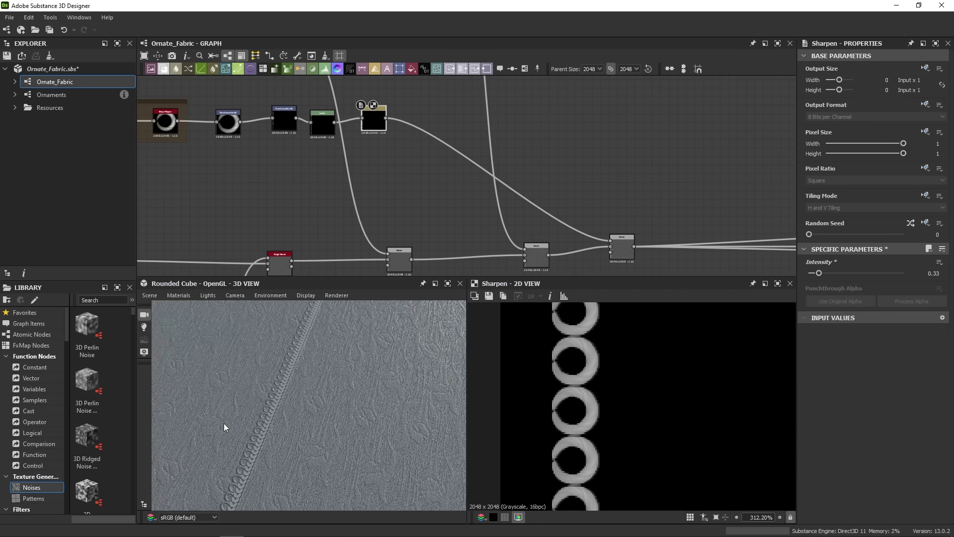